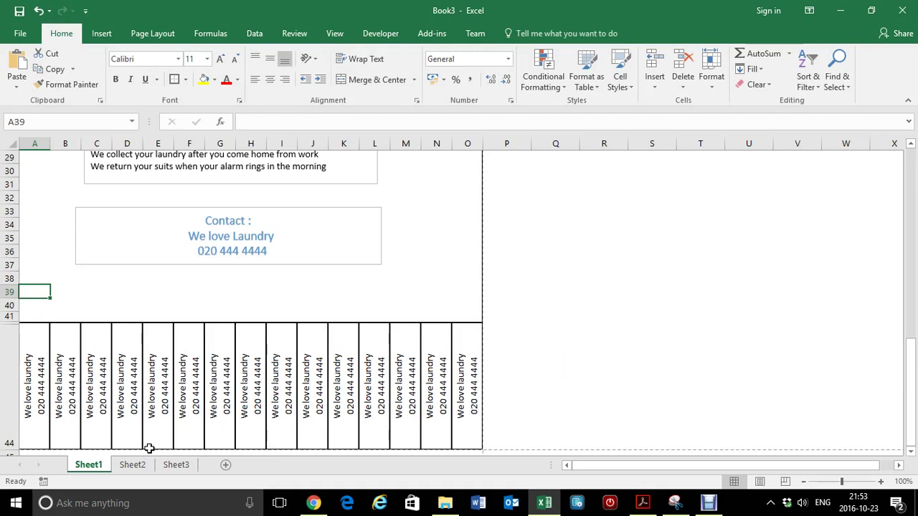
Step: Insert a new blank worksheet, Sheet5, beside Sheet1's laundry flyer
click(221, 466)
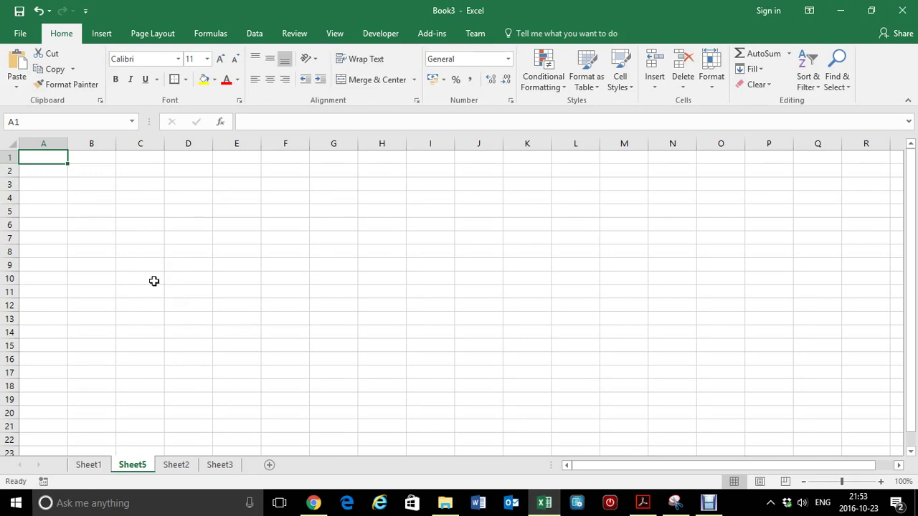
Step: Set Sheet5's paper size to A4, with page breaks at column I and row 50
click(160, 38)
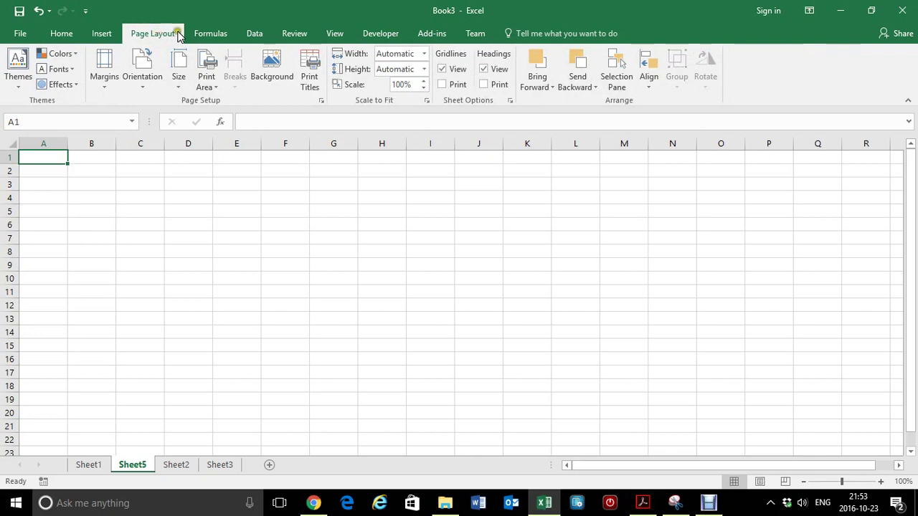
click(184, 85)
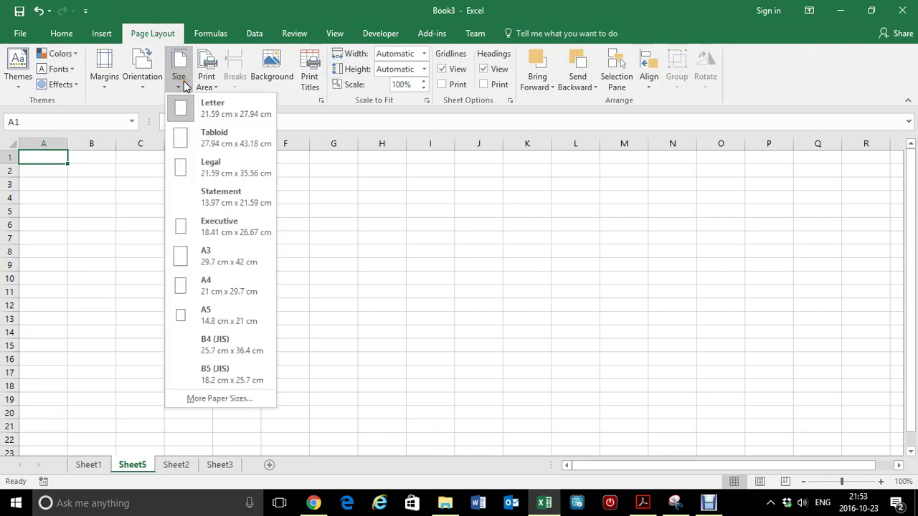
click(220, 282)
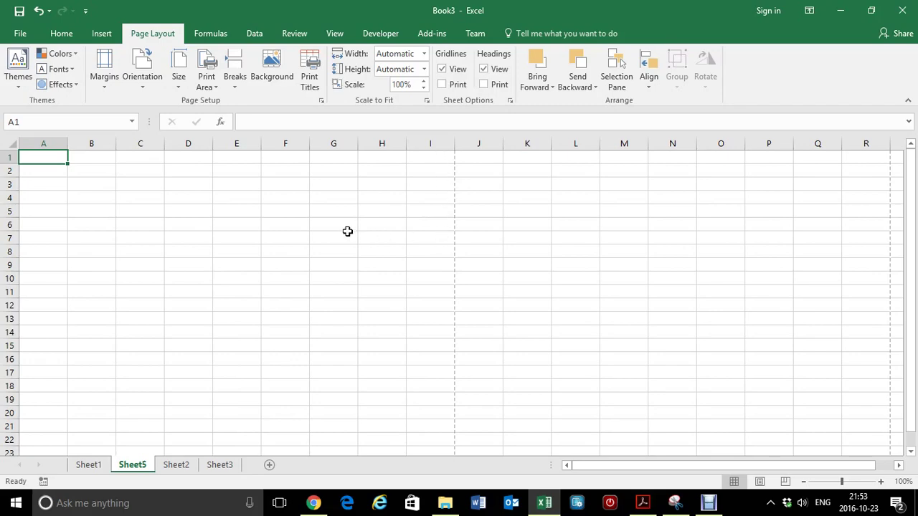
scroll(347, 231, down, 9)
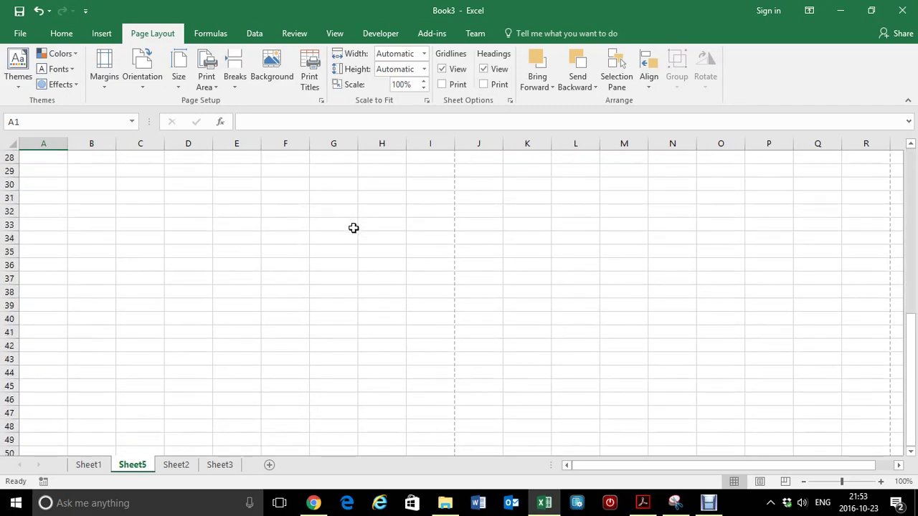
scroll(354, 228, down, 5)
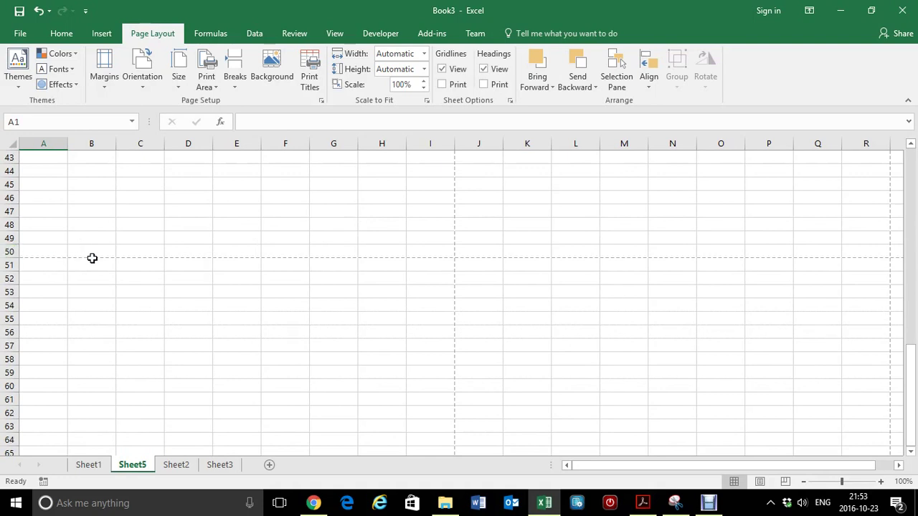
Step: Enter 'My service Name' and a contact phone number on two lines in cell A46
click(43, 224)
click(38, 197)
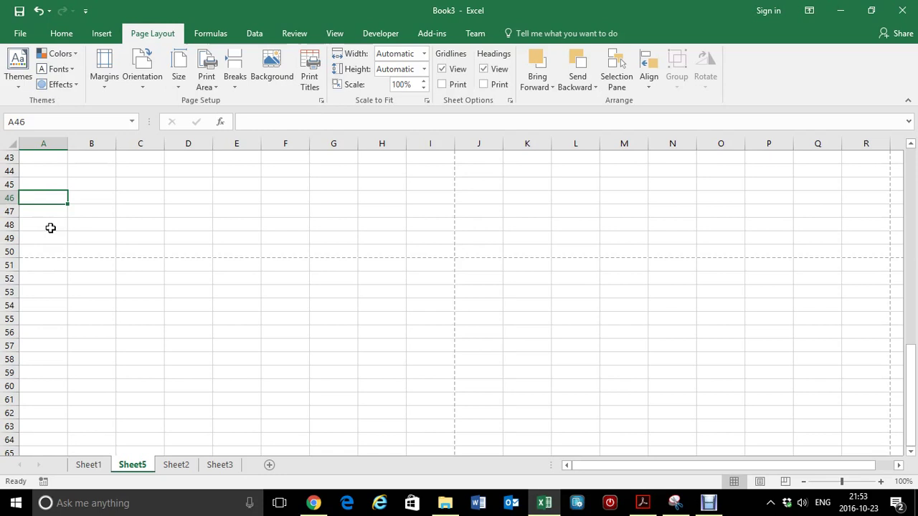
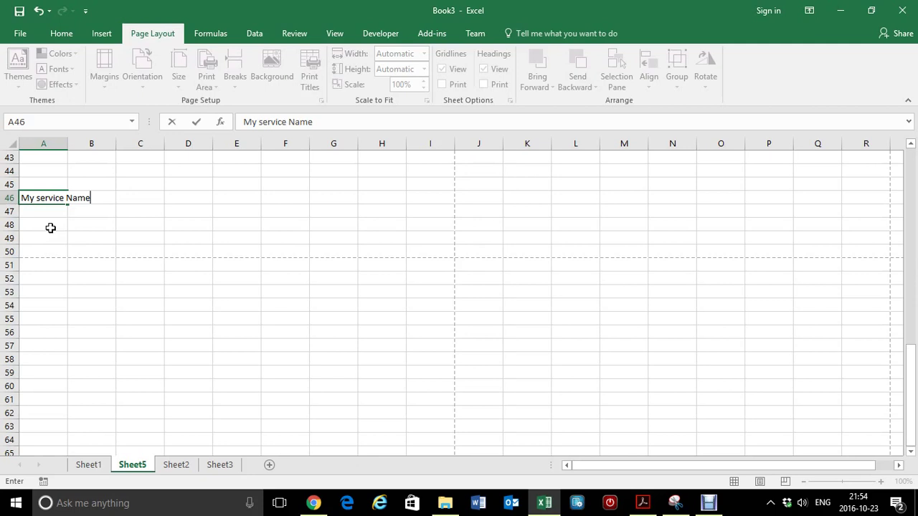
key(alt+Return)
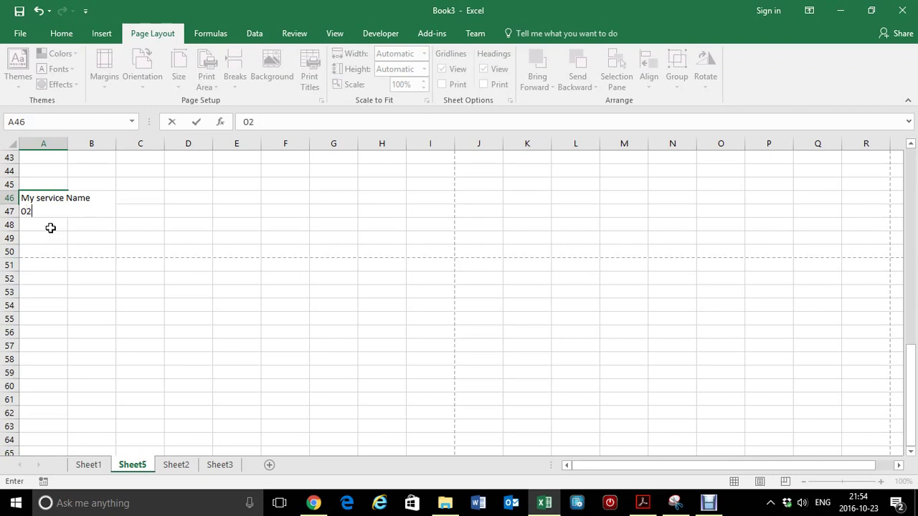
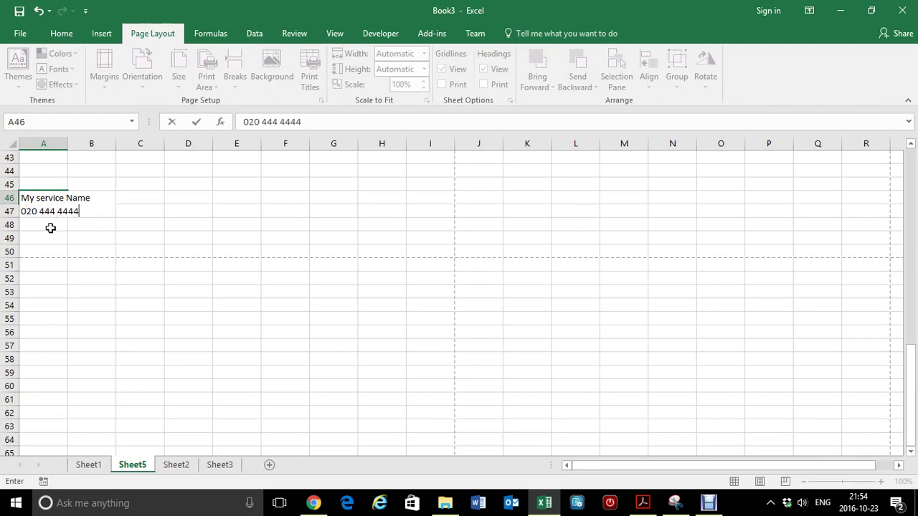
key(Return)
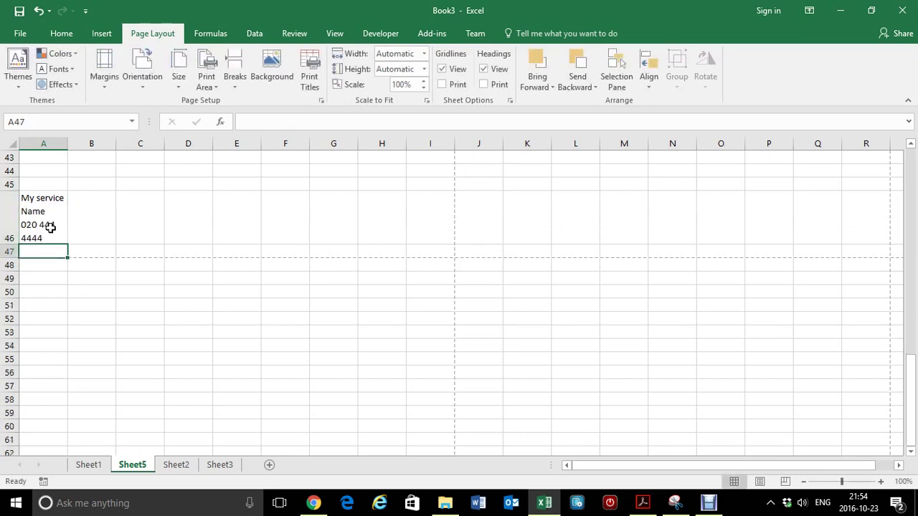
click(45, 228)
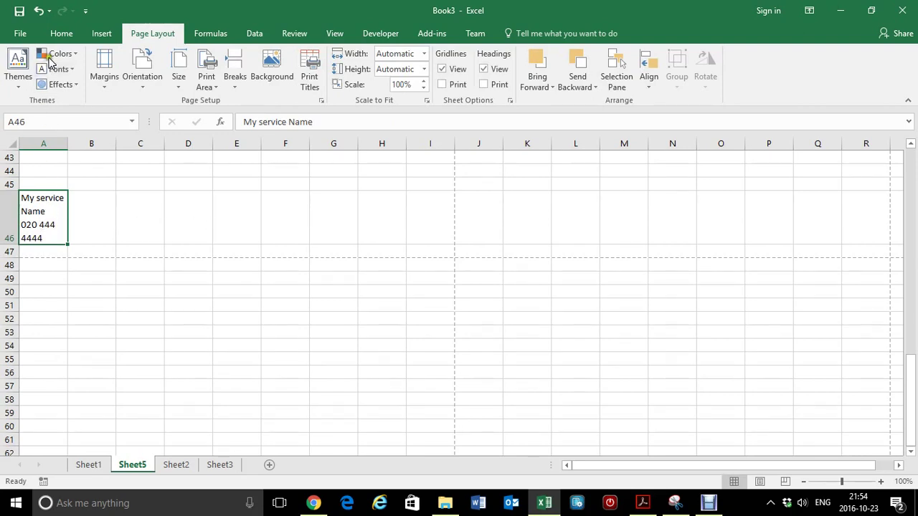
Step: Rotate A46's text to read upward and make row 46 about 99 points tall
click(62, 36)
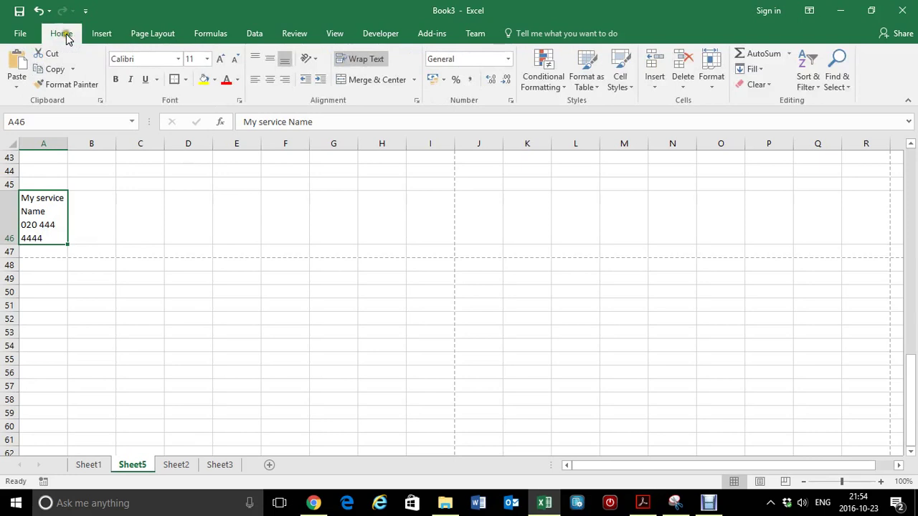
click(316, 59)
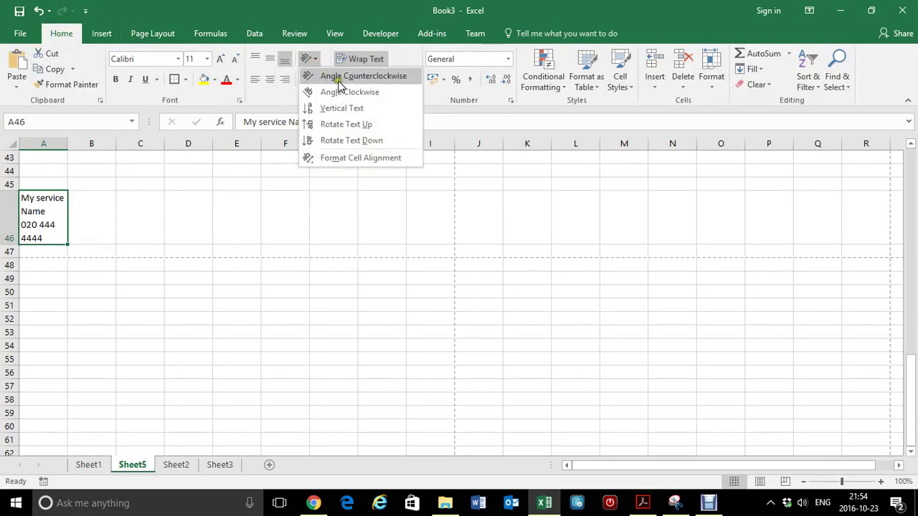
click(356, 127)
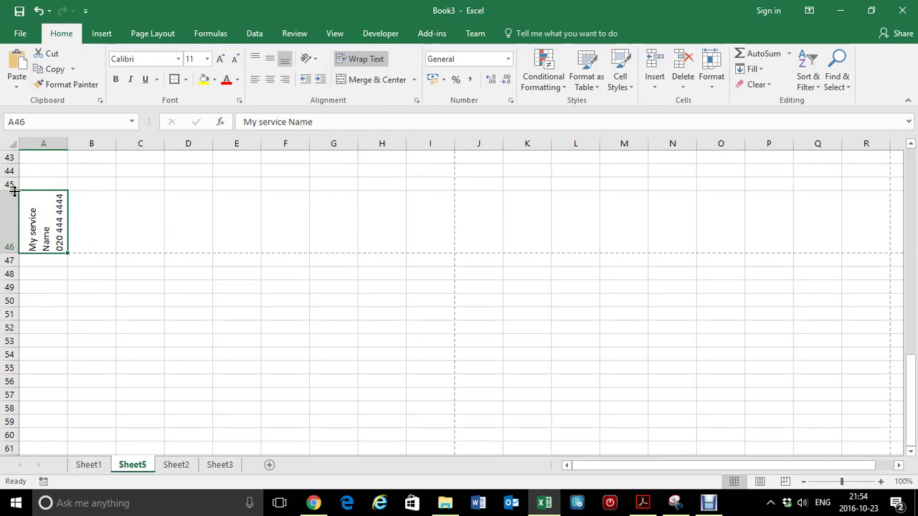
drag(14, 190, 16, 164)
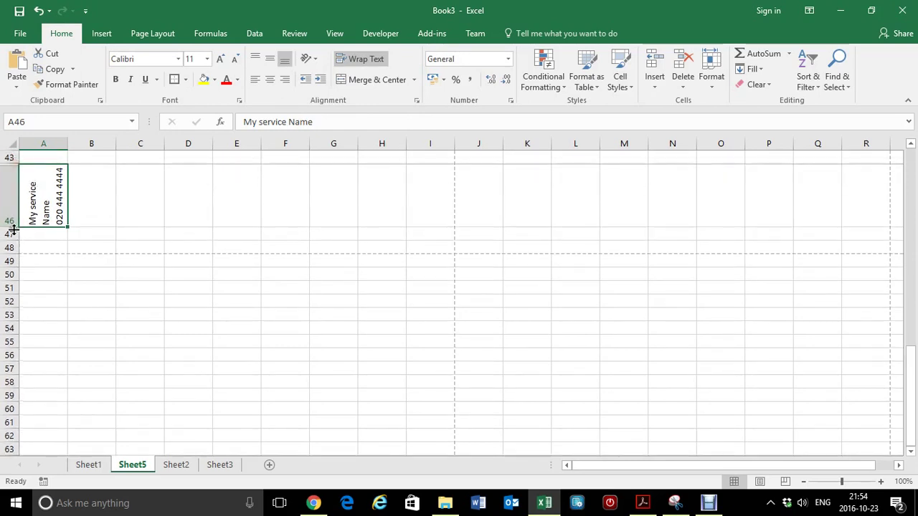
drag(12, 227, 7, 251)
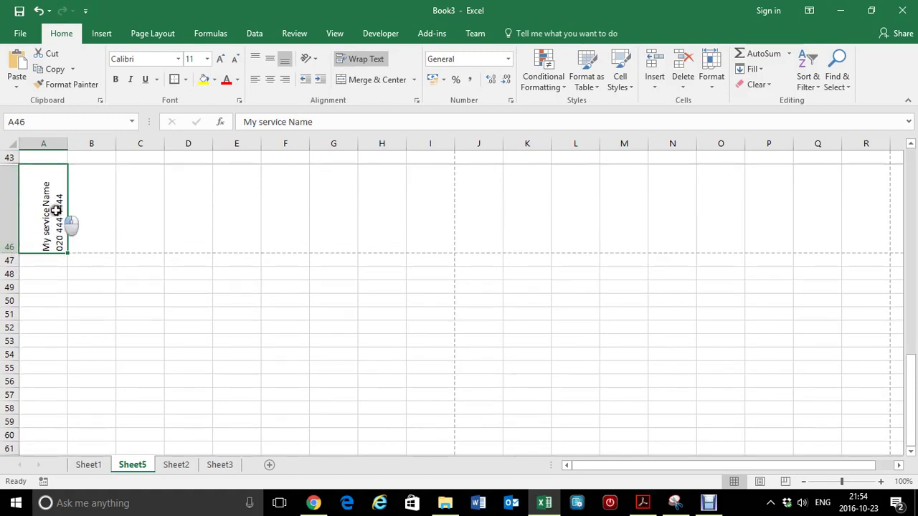
Step: Centre A46 both ways, give it a thick outside border, and narrow column A to fit
click(271, 81)
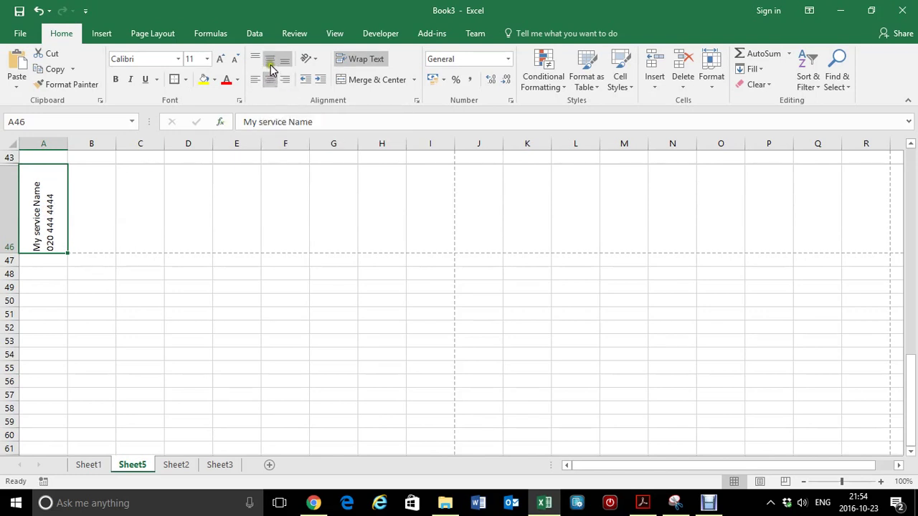
click(270, 61)
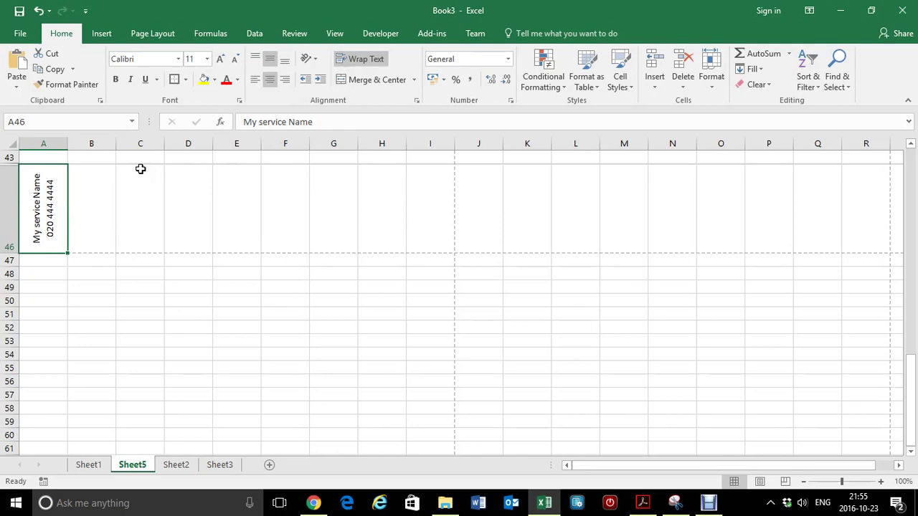
click(183, 82)
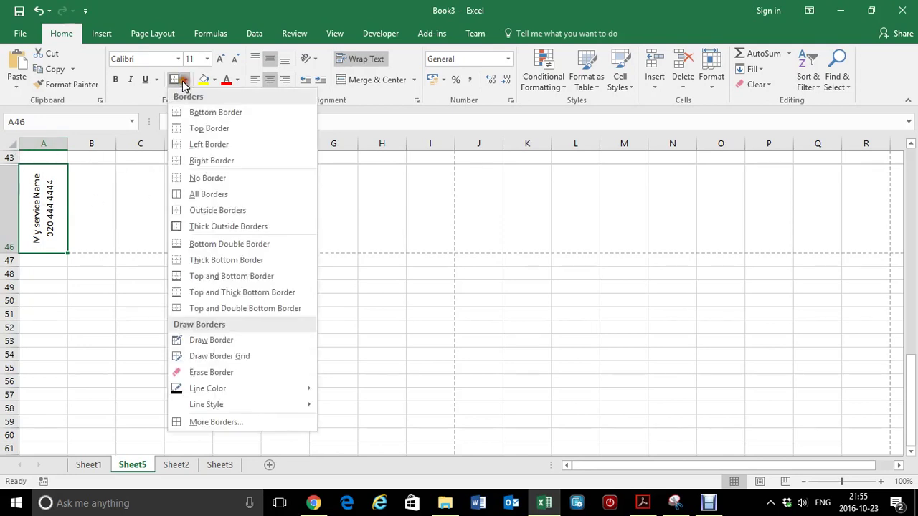
click(226, 228)
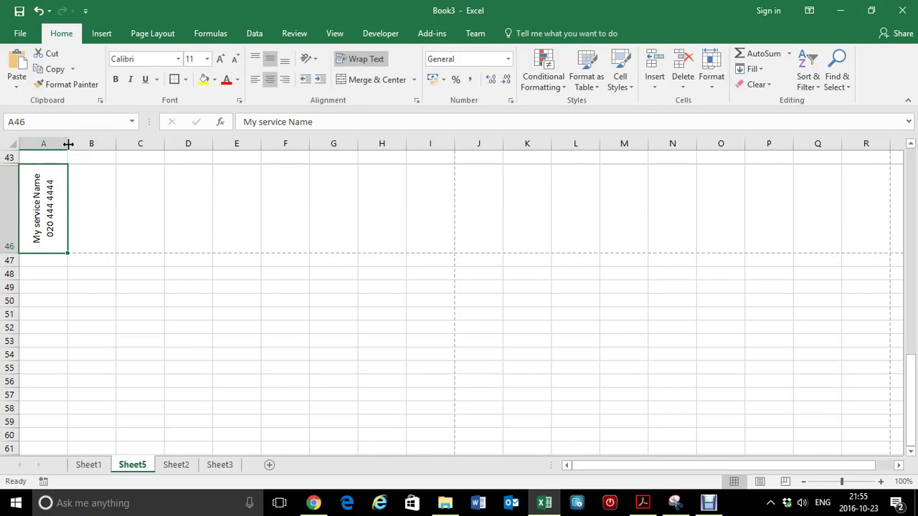
drag(68, 144, 50, 144)
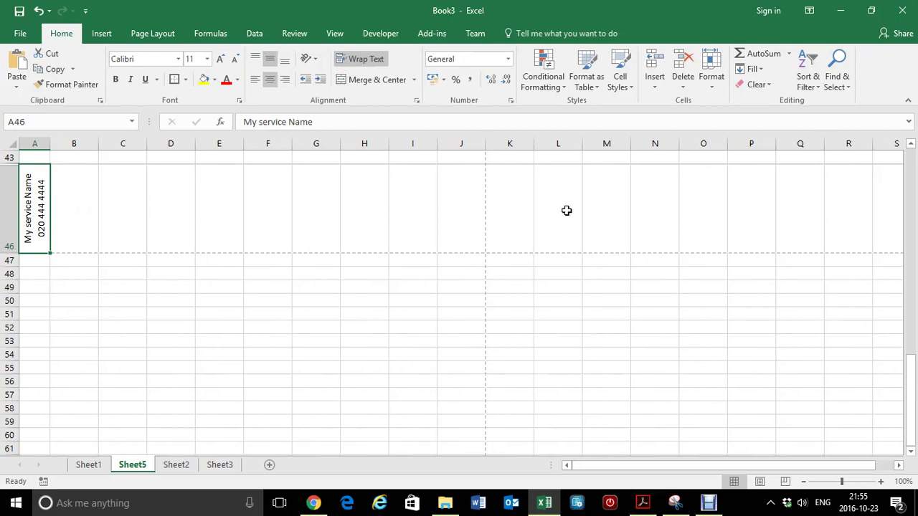
Step: Enter the formula =A46 in B46 so it repeats the contact text
click(68, 201)
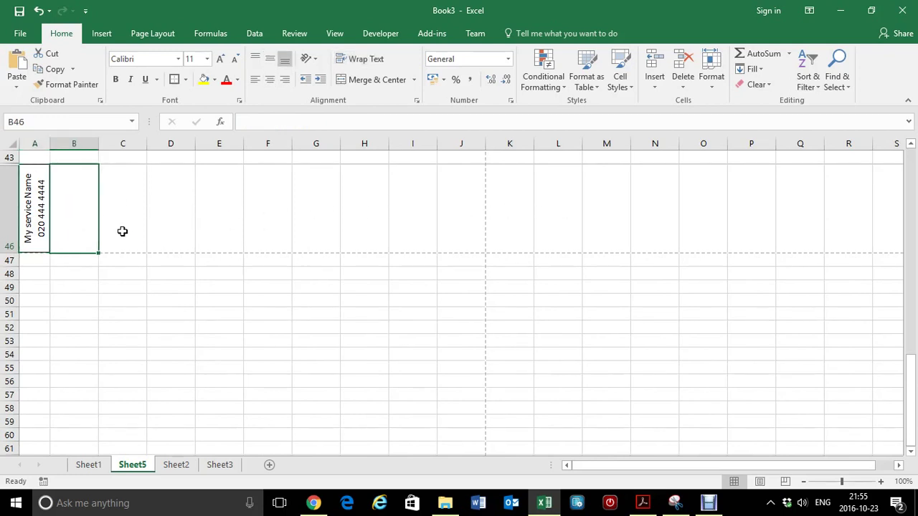
text(=)
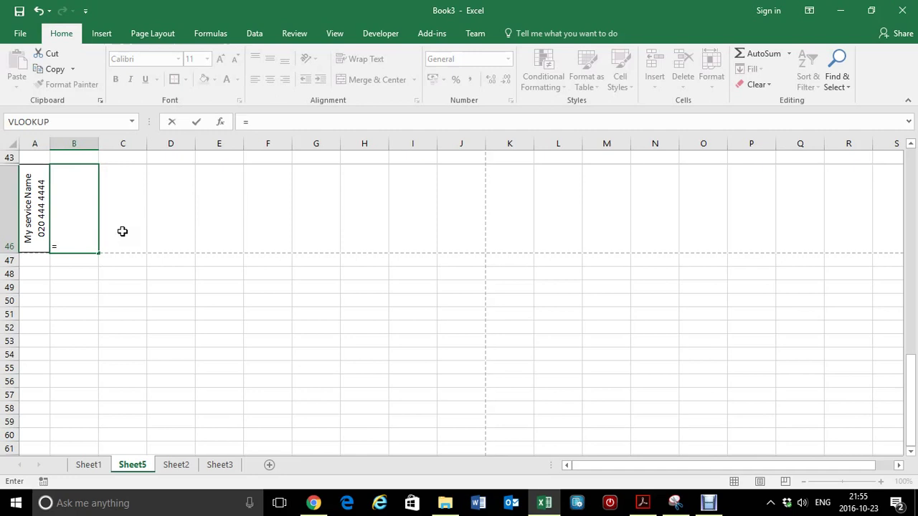
key(Left)
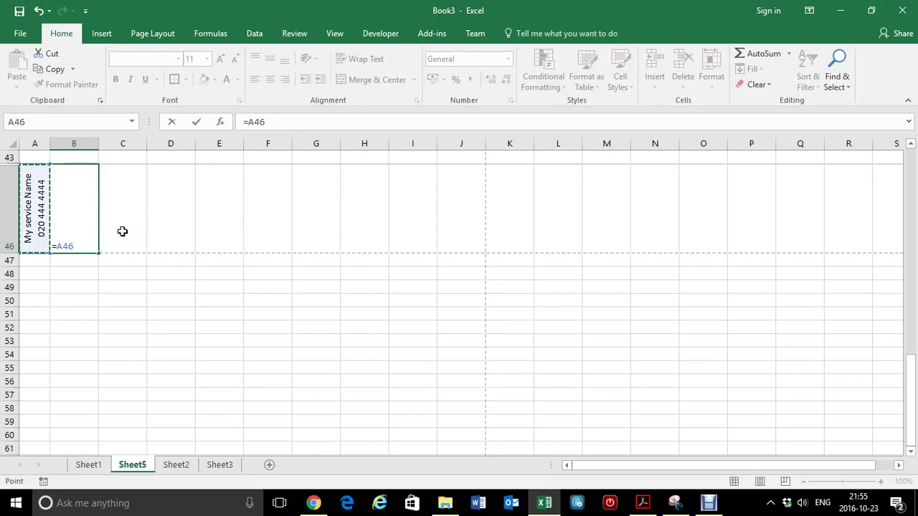
key(ctrl+Return)
key(Return)
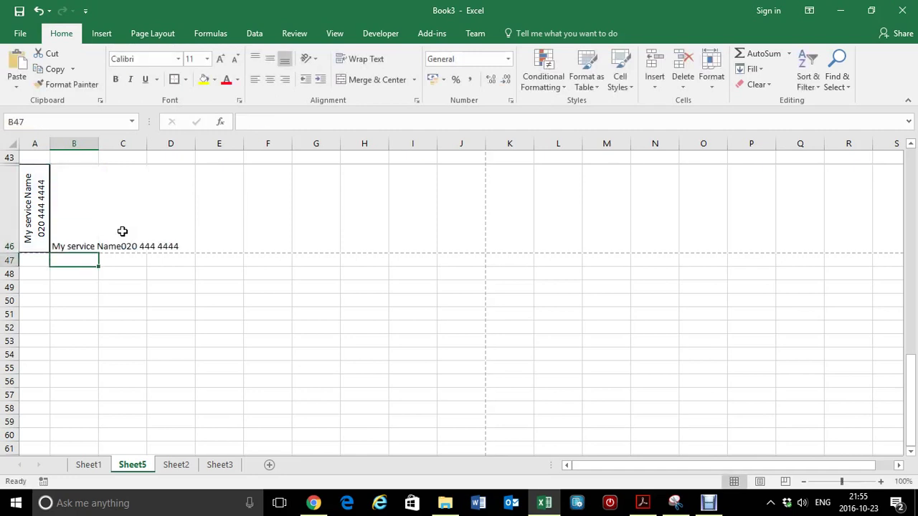
key(Up)
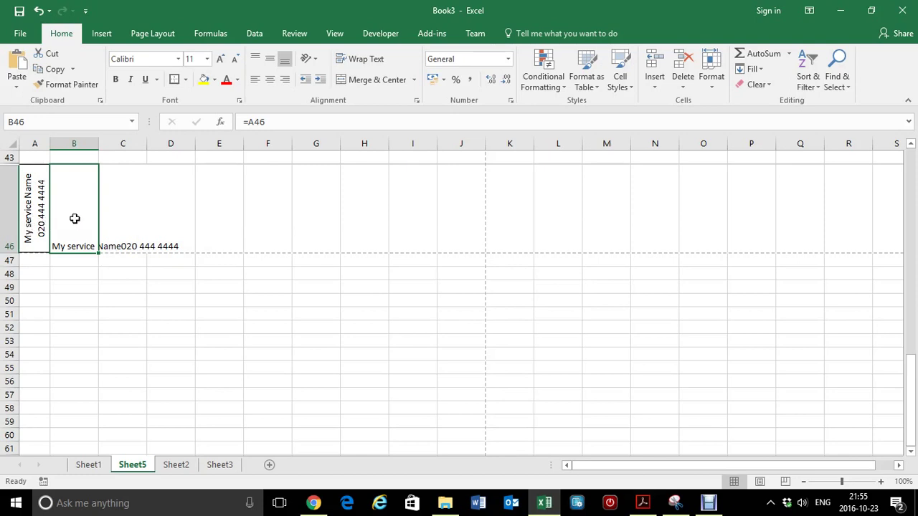
Step: Format Painter A46's rotated, thick-bordered strip formatting onto B46 through P46
click(34, 206)
click(67, 84)
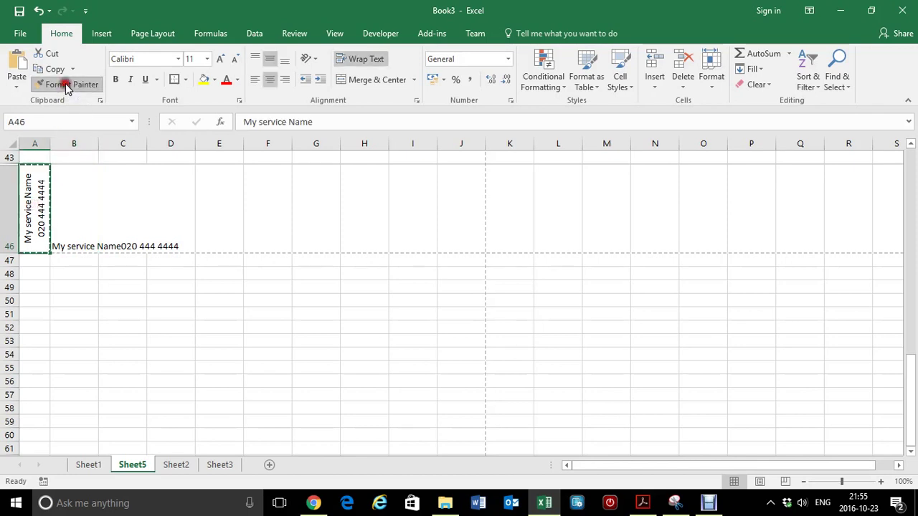
click(74, 206)
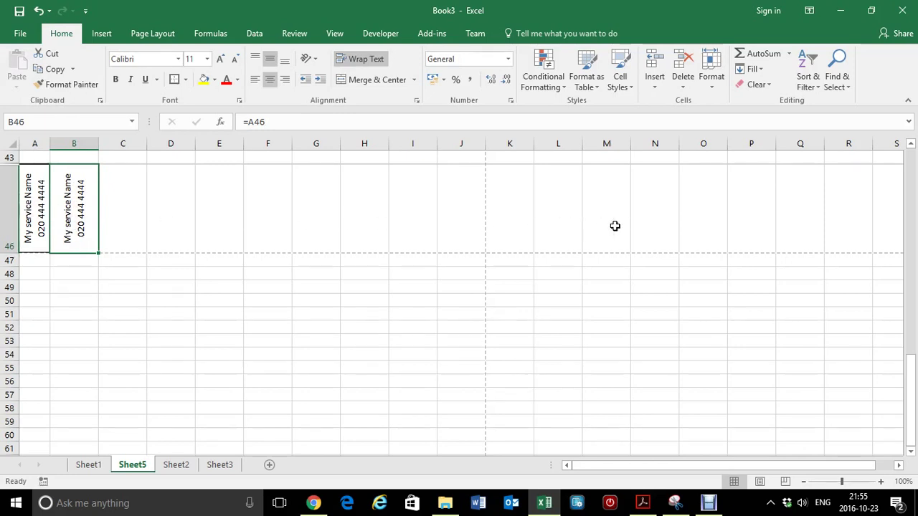
click(30, 209)
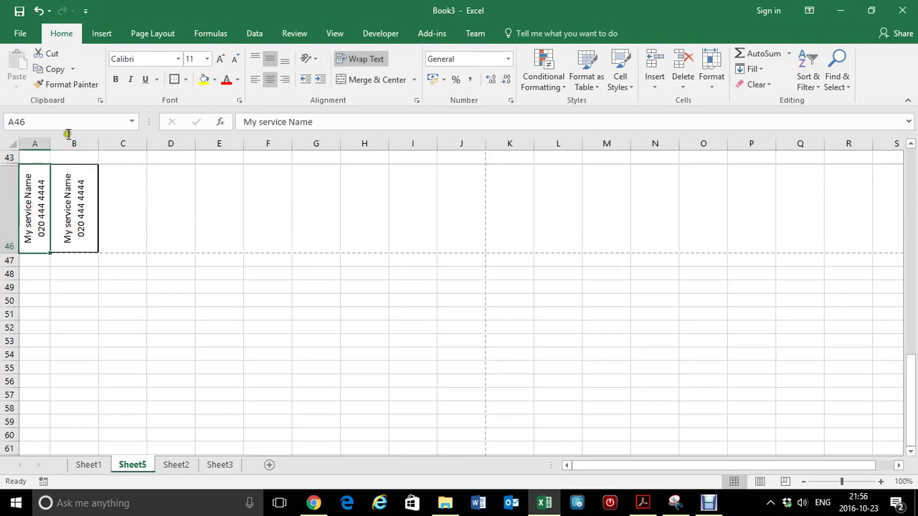
click(68, 86)
mouse_move(81, 238)
mouse_down()
mouse_move(113, 207)
mouse_move(756, 218)
mouse_up()
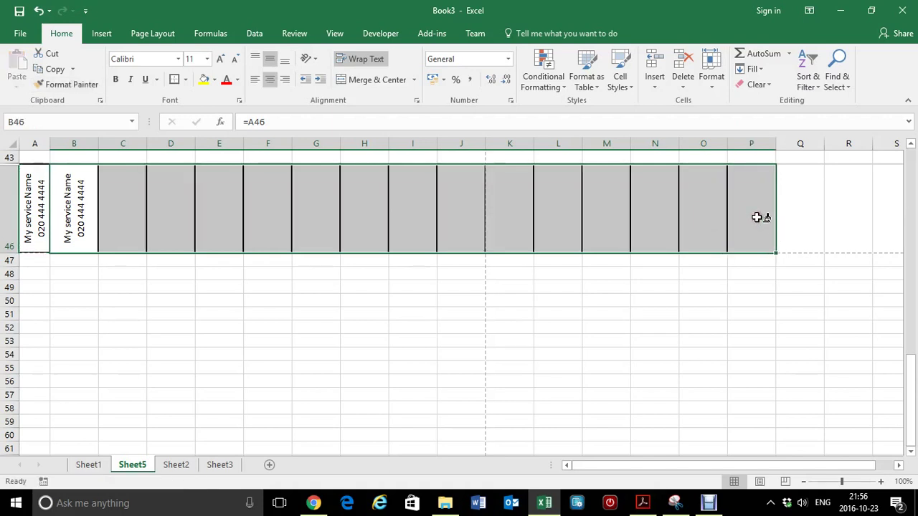
click(77, 198)
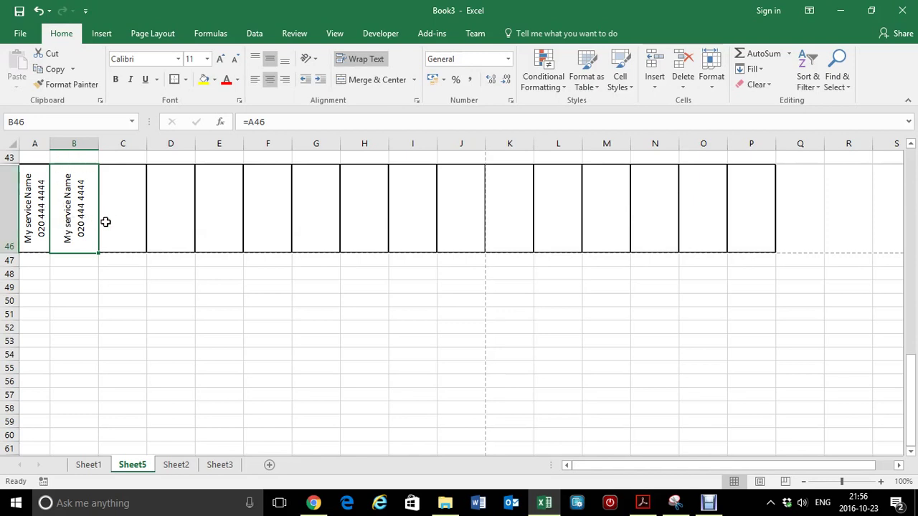
Step: Copy B46's linked contact strip into C46 through P46
key(ctrl+c)
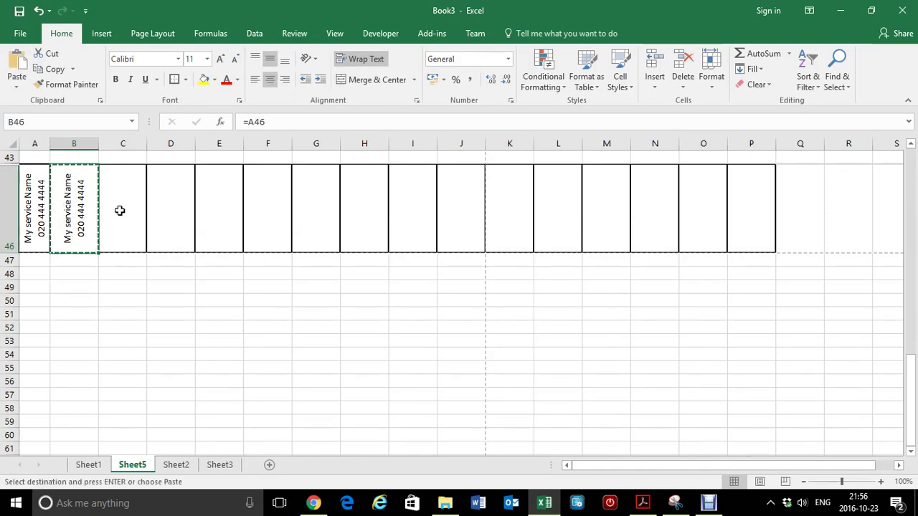
mouse_move(119, 211)
mouse_down()
mouse_move(490, 227)
mouse_move(690, 230)
mouse_move(730, 217)
mouse_up()
key(ctrl+v)
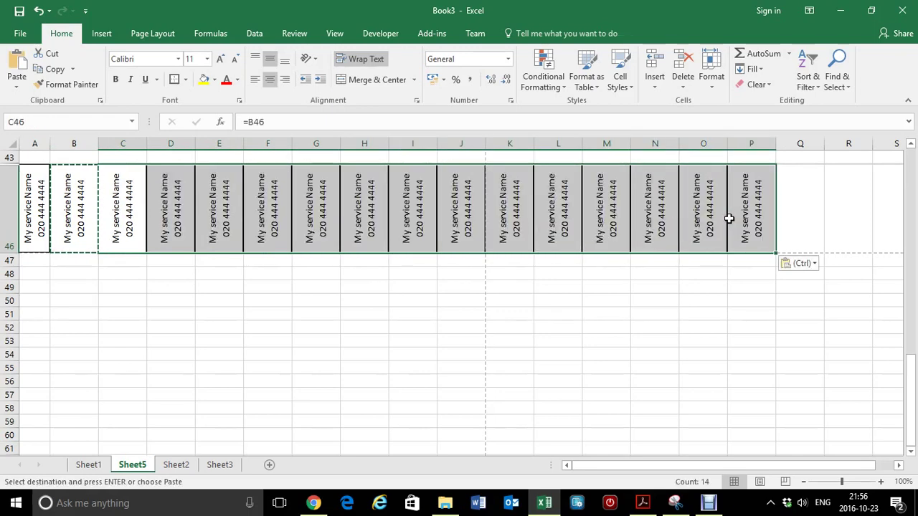
click(627, 275)
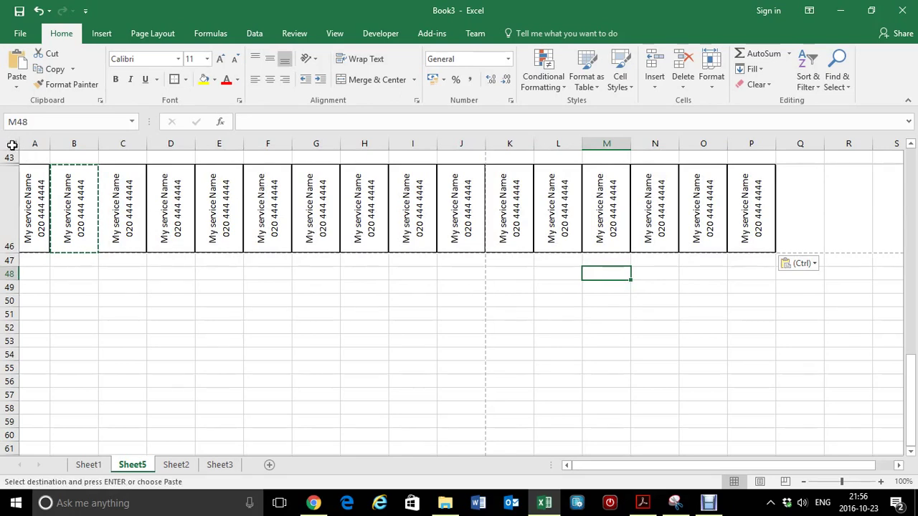
Step: AutoFit all columns so B–P shrink to the width of the rotated strips
click(10, 144)
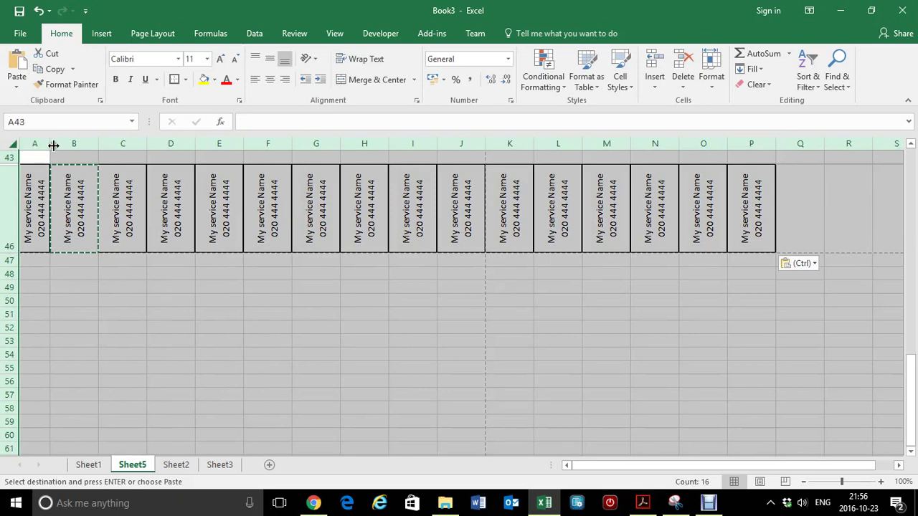
double_click(50, 144)
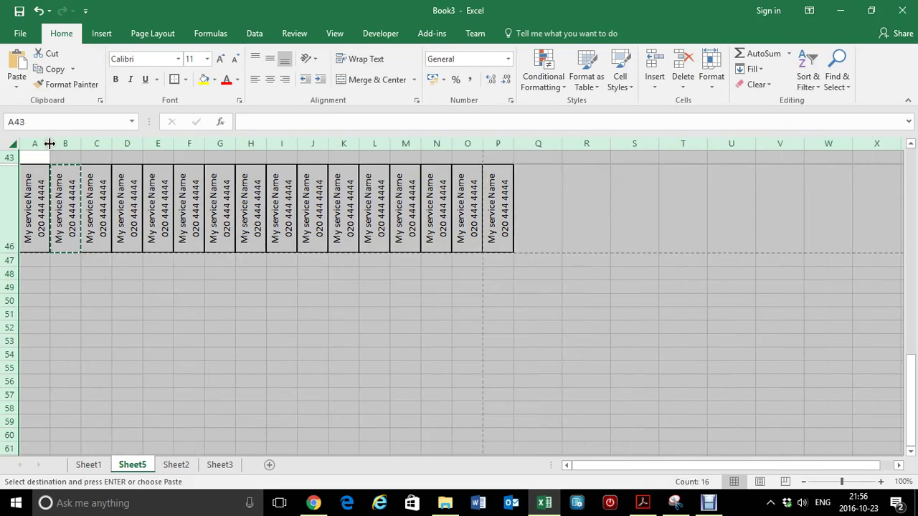
click(162, 258)
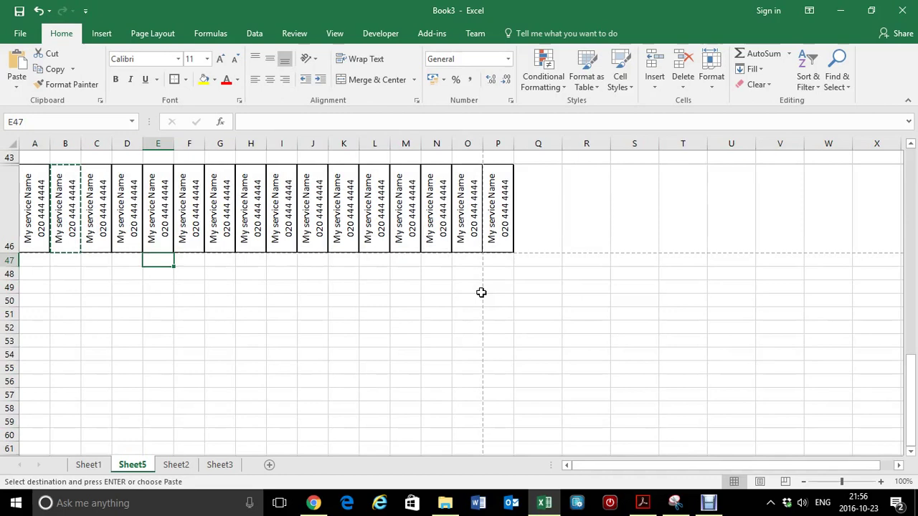
click(496, 143)
Step: Delete the extra column P, leaving fifteen contact strips in A46 through O46
right_click(496, 143)
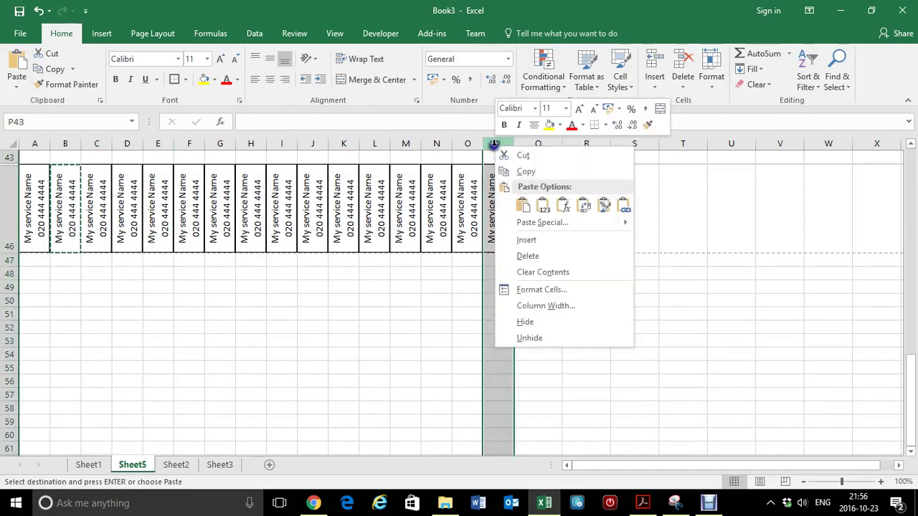
click(528, 256)
click(446, 265)
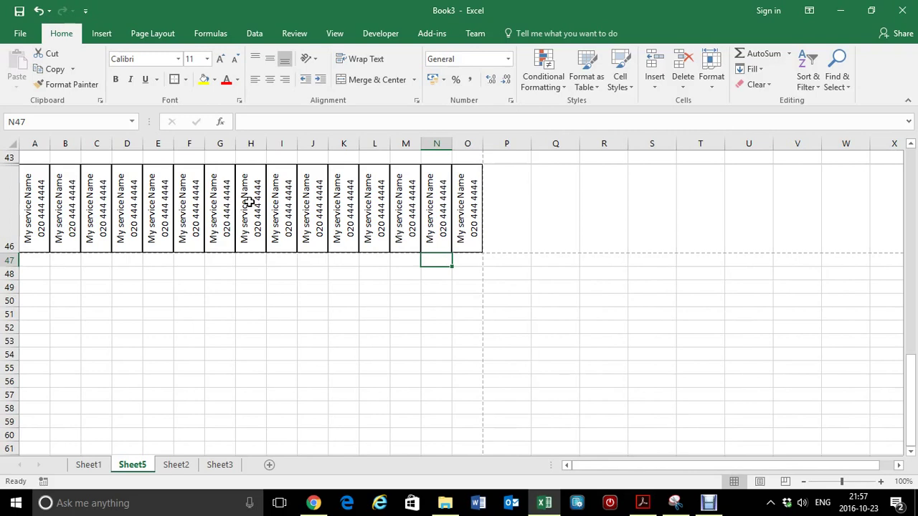
scroll(249, 202, up, 14)
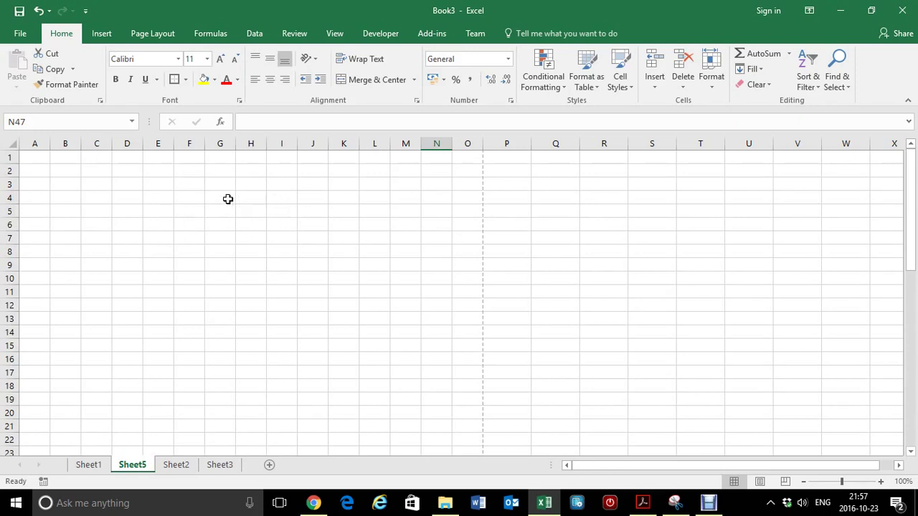
Step: Turn off Sheet5's gridlines so the sheet shows plain white
click(330, 33)
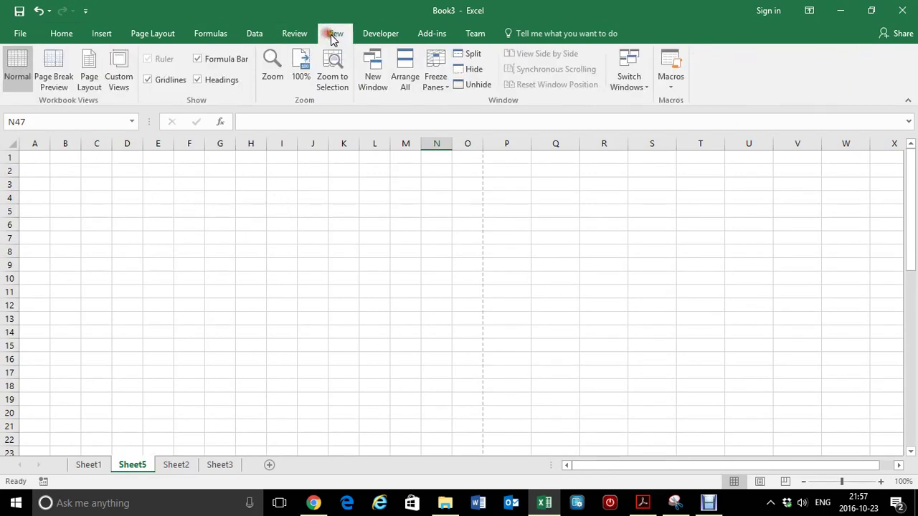
click(148, 79)
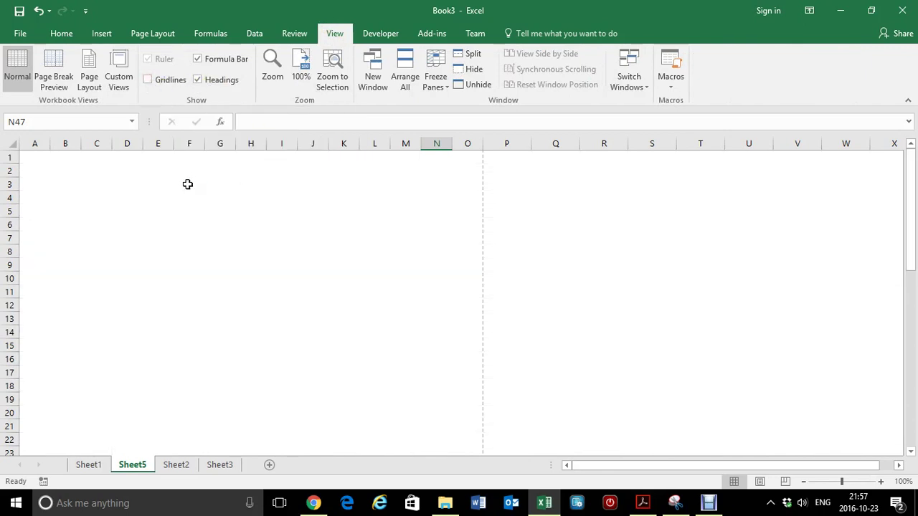
scroll(187, 184, down, 2)
scroll(187, 181, up, 2)
click(96, 35)
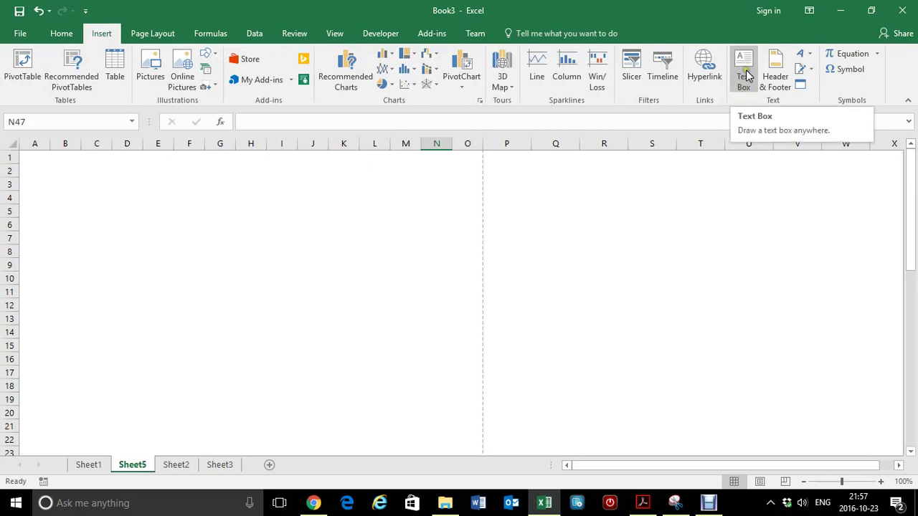
Step: Insert a yellow-style WordArt at the top left and type 'Do you hate ironing?' into it
click(804, 57)
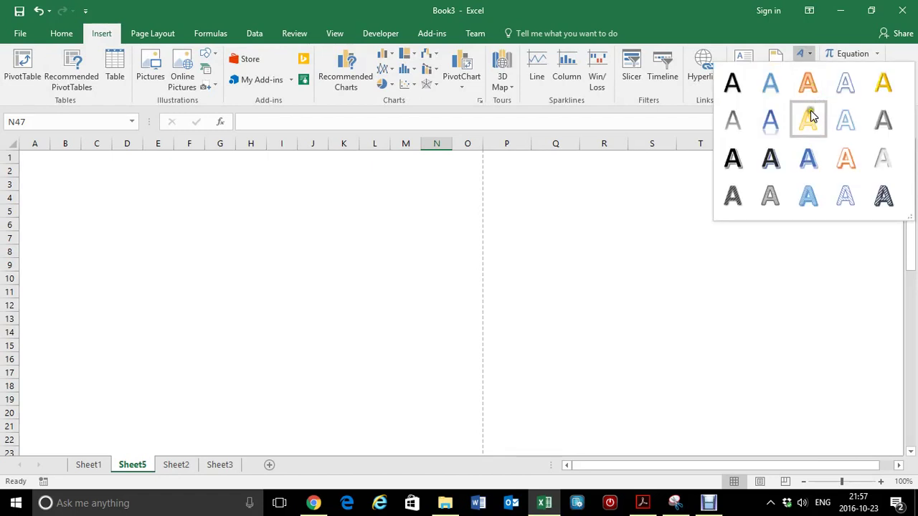
click(807, 119)
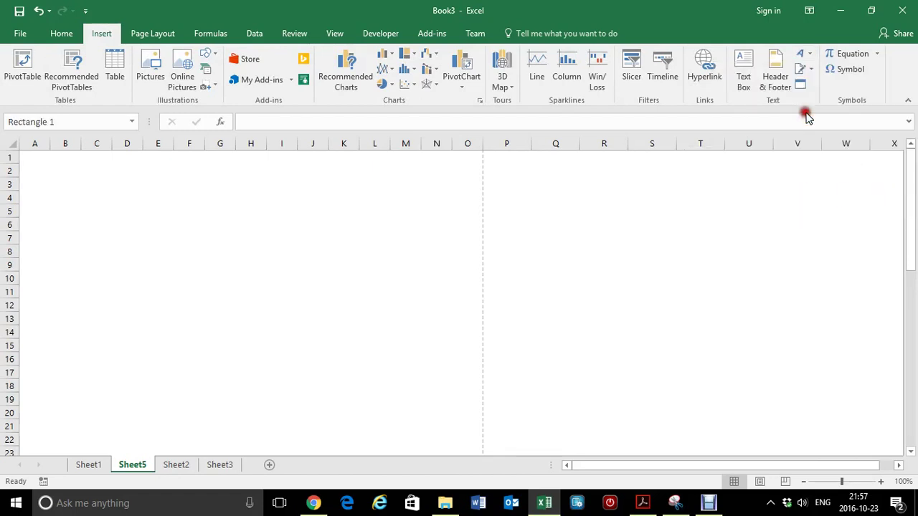
drag(445, 277, 210, 172)
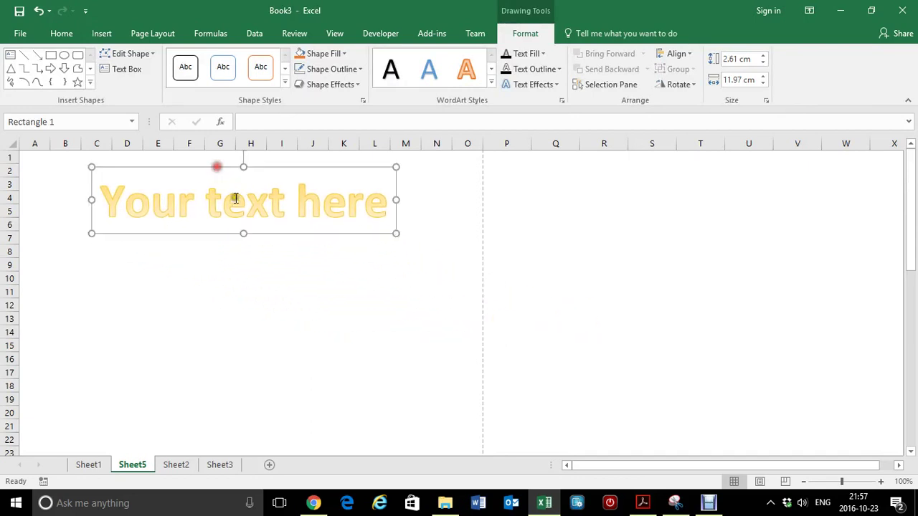
click(228, 199)
key(ctrl+a)
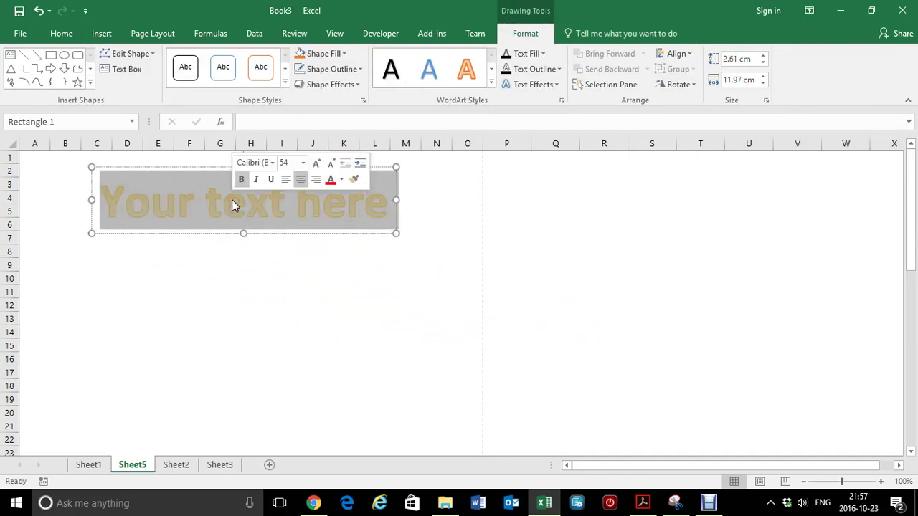
text(Do you)
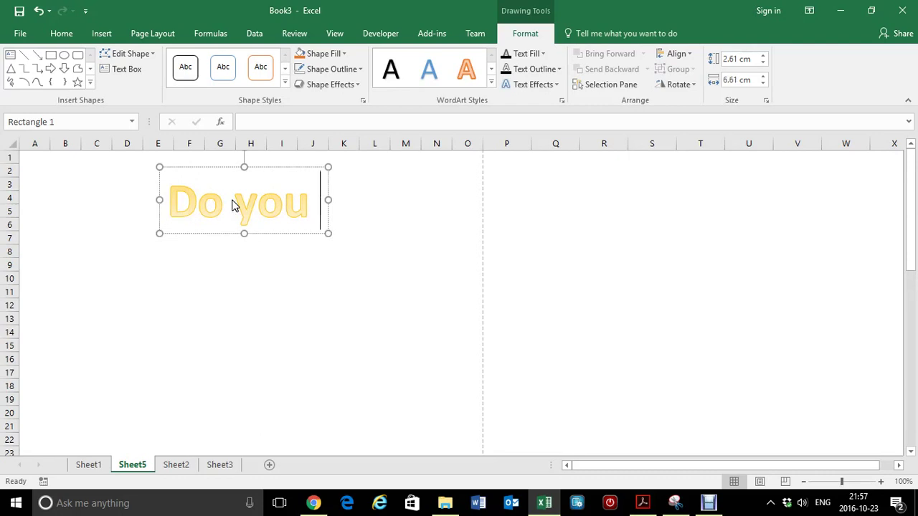
text( hate iro)
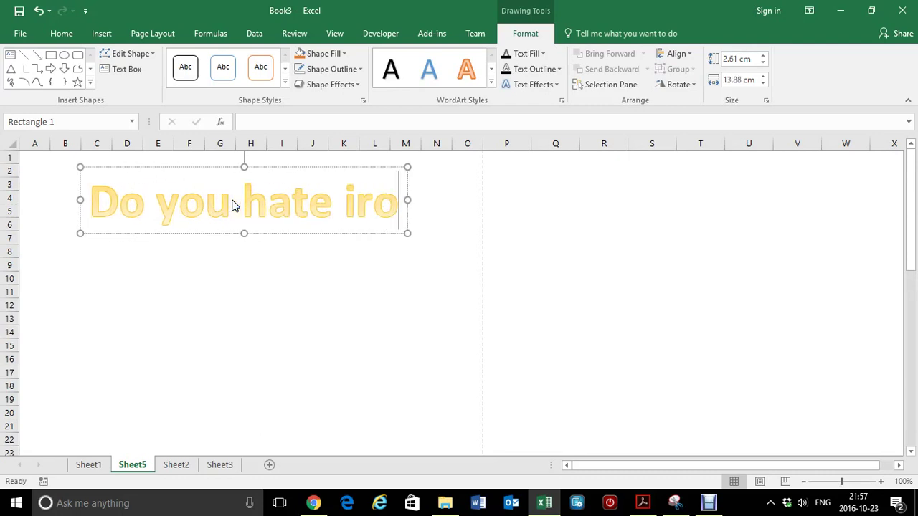
text(ning?)
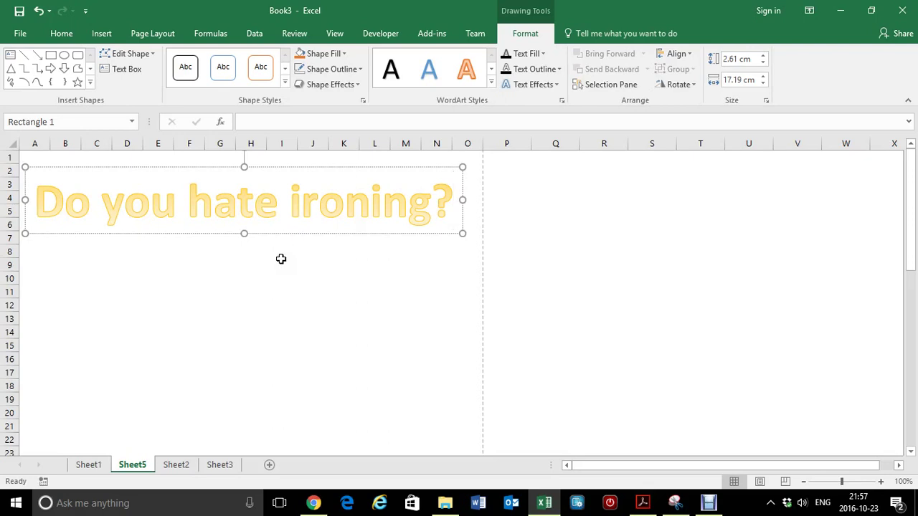
Step: Nudge the 'Do you hate ironing?' headline slightly up and right
click(282, 259)
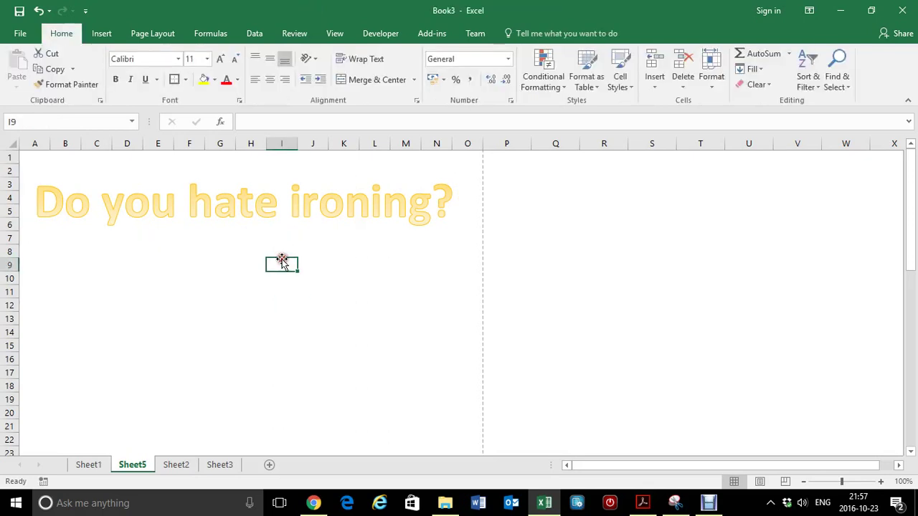
click(210, 207)
drag(206, 170, 206, 169)
click(239, 246)
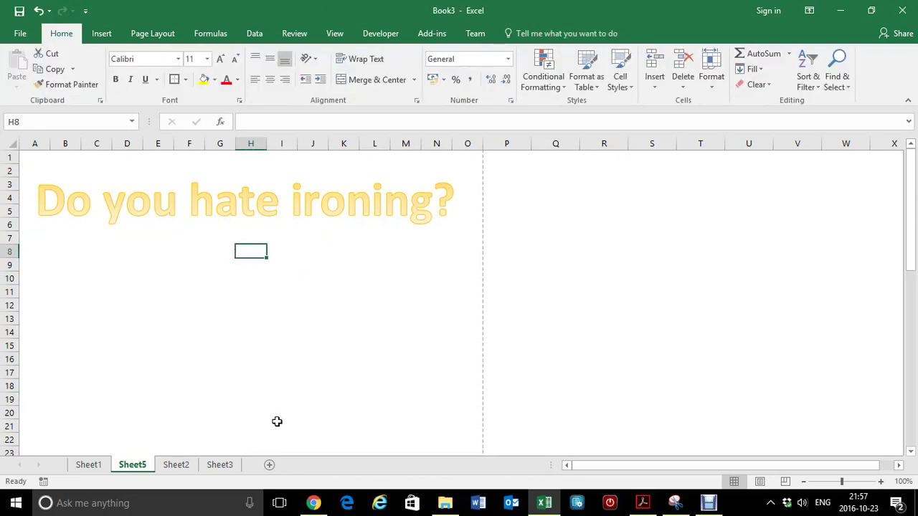
Step: Paste the ironing photo at cell F10 on Sheet5 and move it below the headline
click(176, 465)
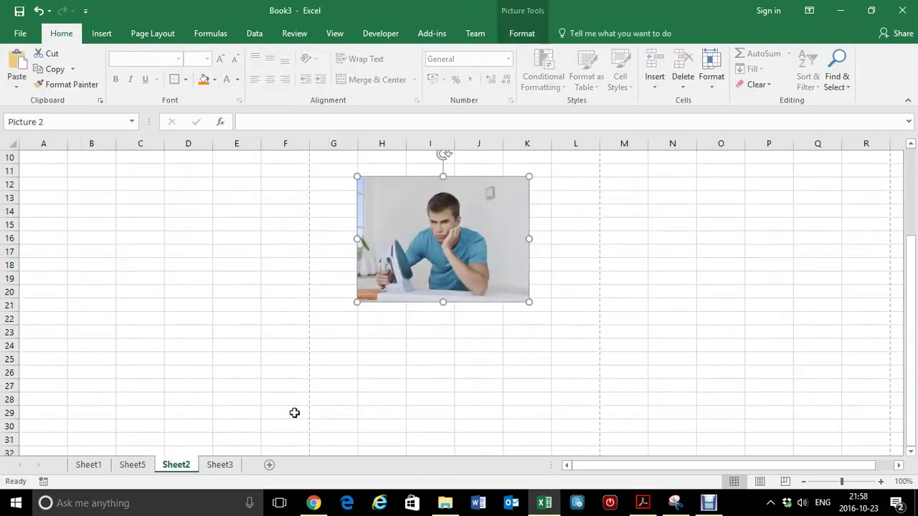
click(223, 466)
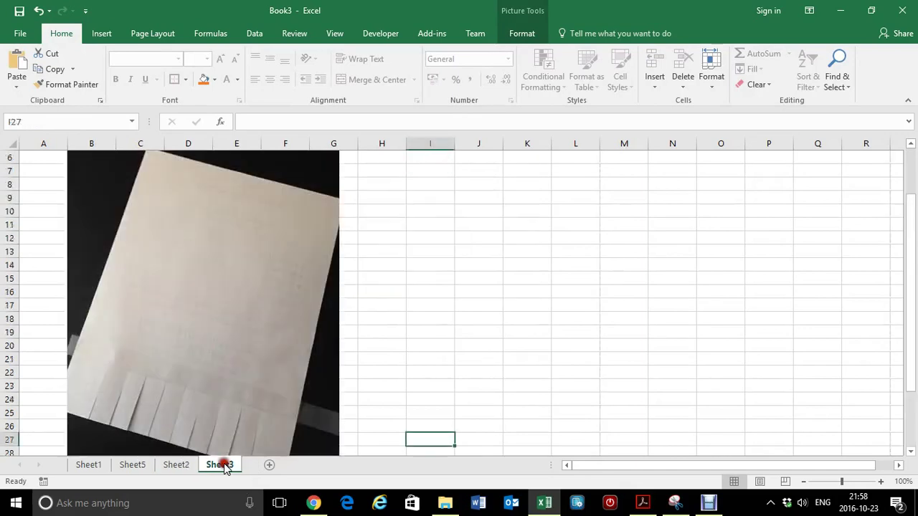
click(133, 465)
click(178, 279)
key(ctrl+v)
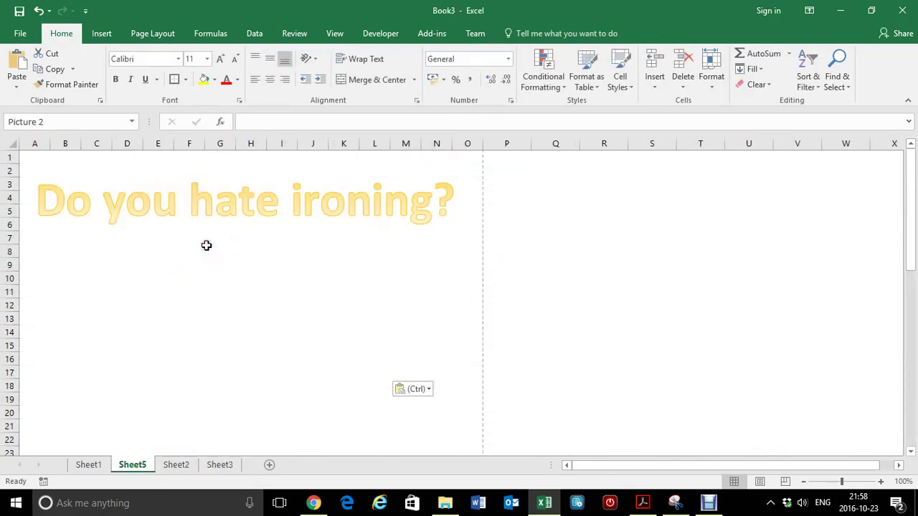
drag(259, 273, 207, 286)
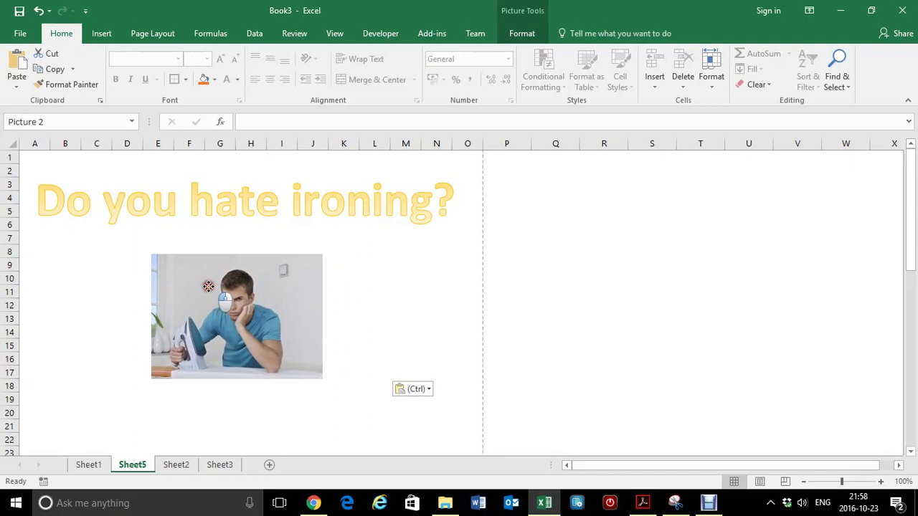
scroll(330, 275, down, 2)
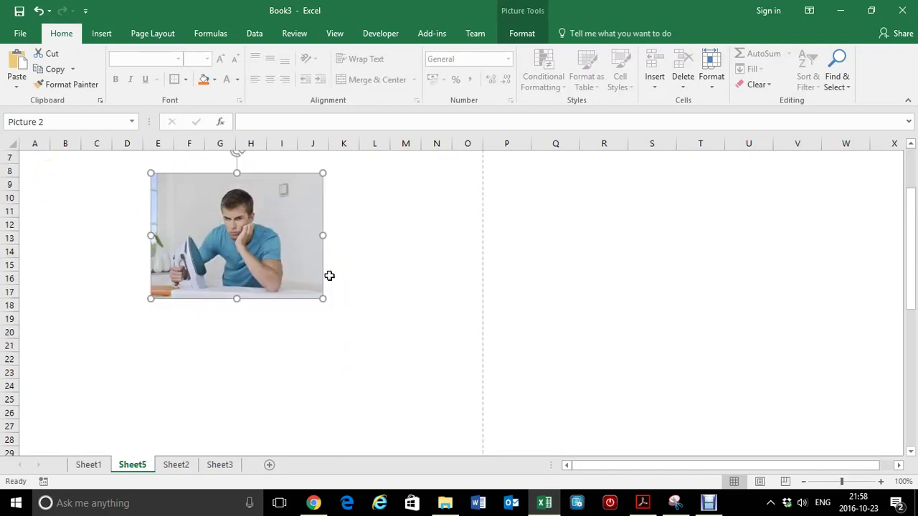
click(69, 335)
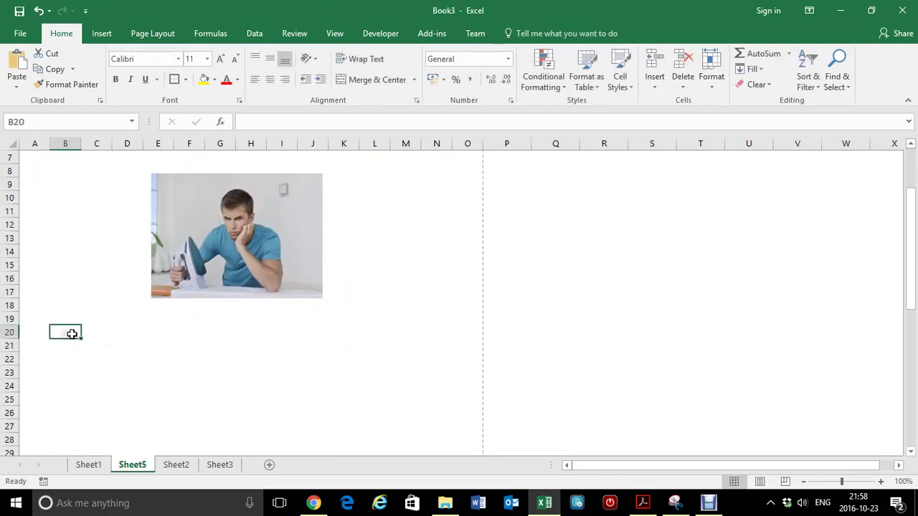
Step: Draw a text box from B20 to column M reading 'We can iron your clothes while you sleep'
click(100, 36)
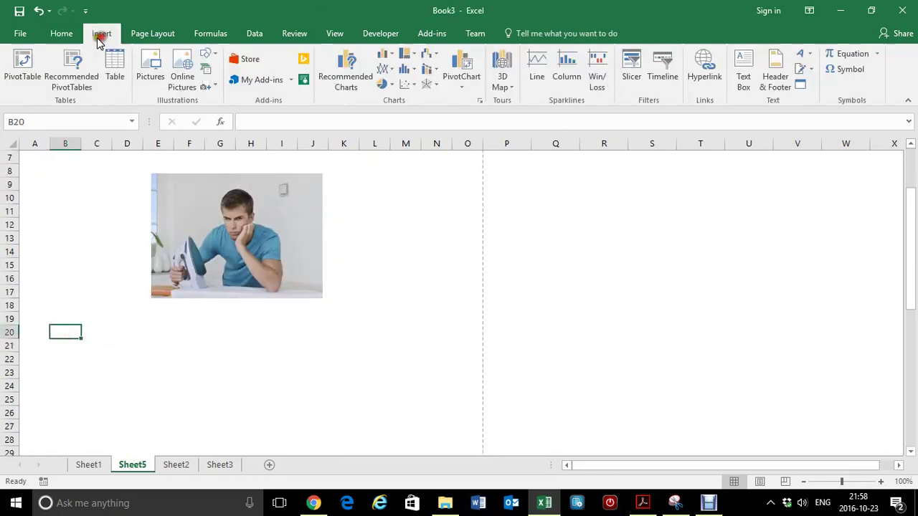
click(744, 81)
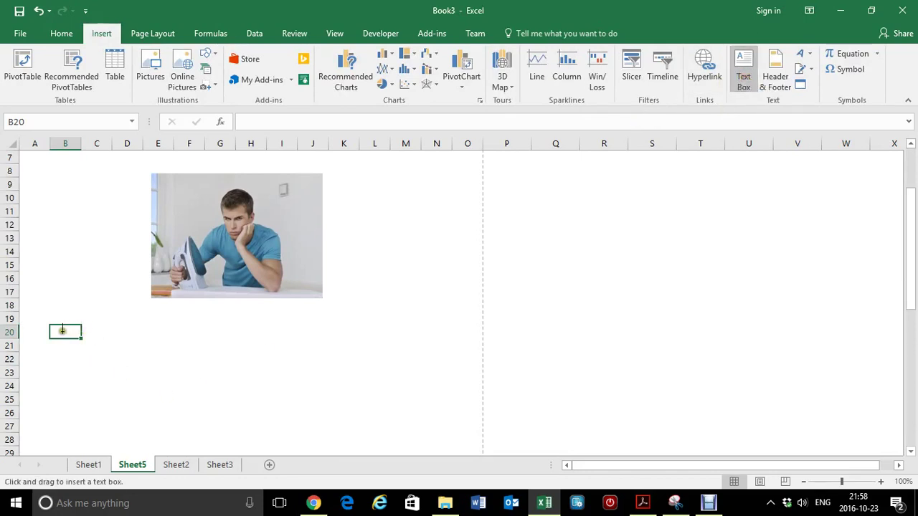
mouse_move(63, 330)
mouse_down()
mouse_move(205, 361)
mouse_move(358, 352)
mouse_move(424, 360)
mouse_up()
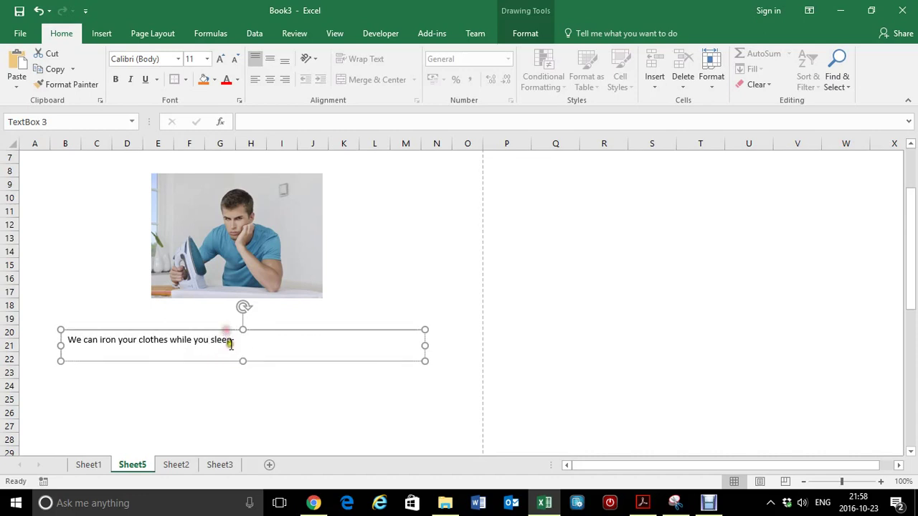
click(228, 373)
click(212, 337)
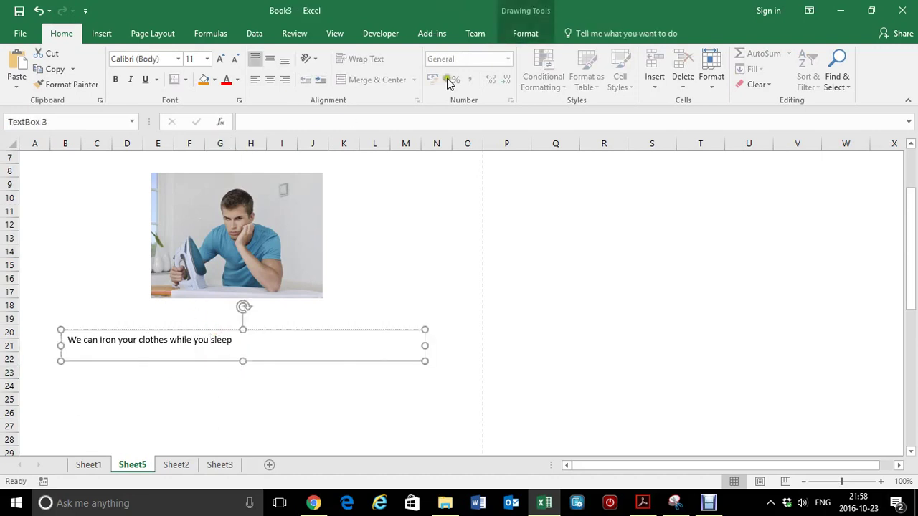
Step: Apply the blue WordArt style to the whole text box line
click(526, 34)
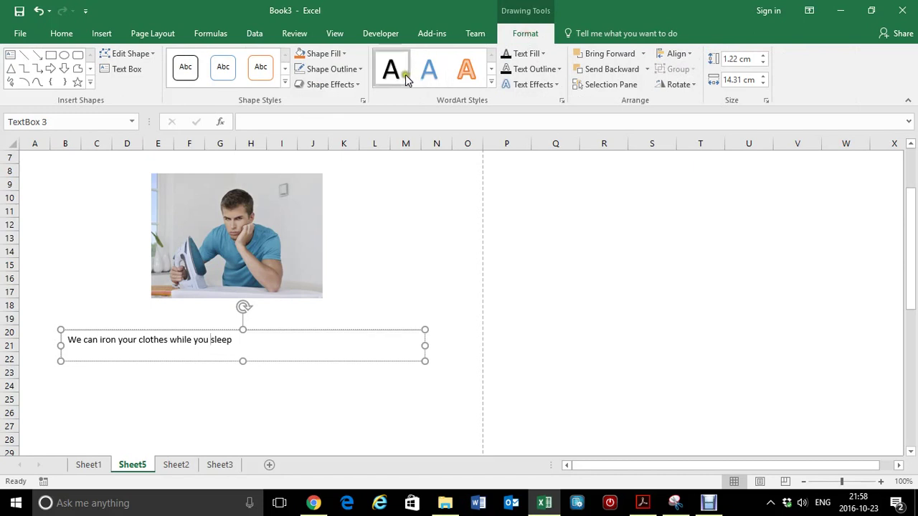
click(429, 69)
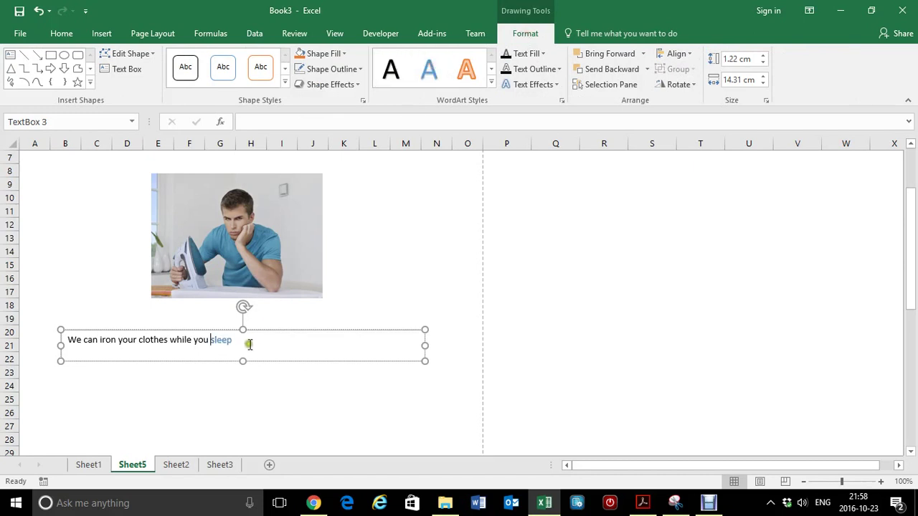
drag(241, 341, 65, 340)
click(399, 69)
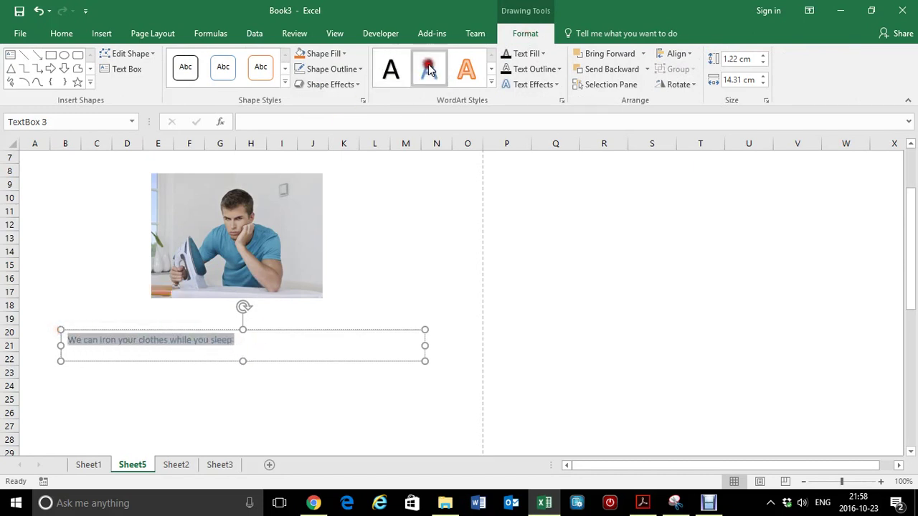
Step: Raise the benefit text to 16 pt, make it bold, and check the result
click(60, 33)
click(219, 60)
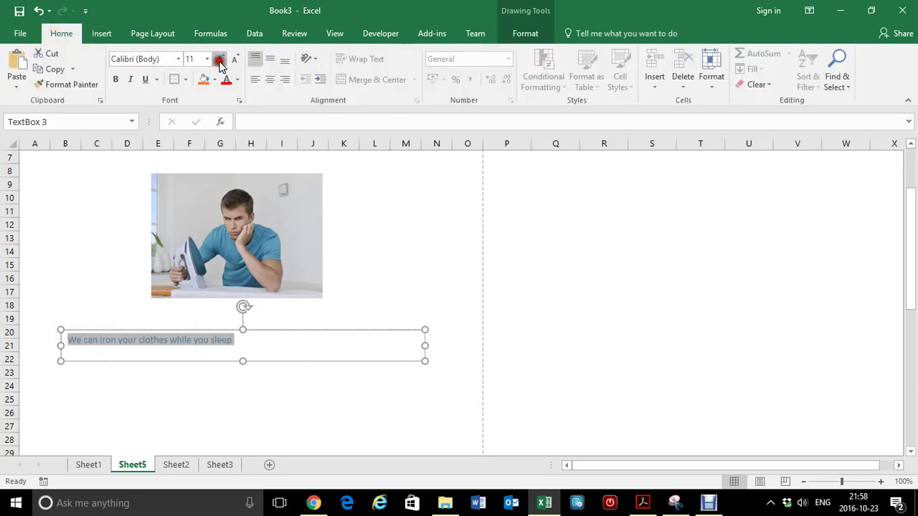
click(221, 60)
click(220, 60)
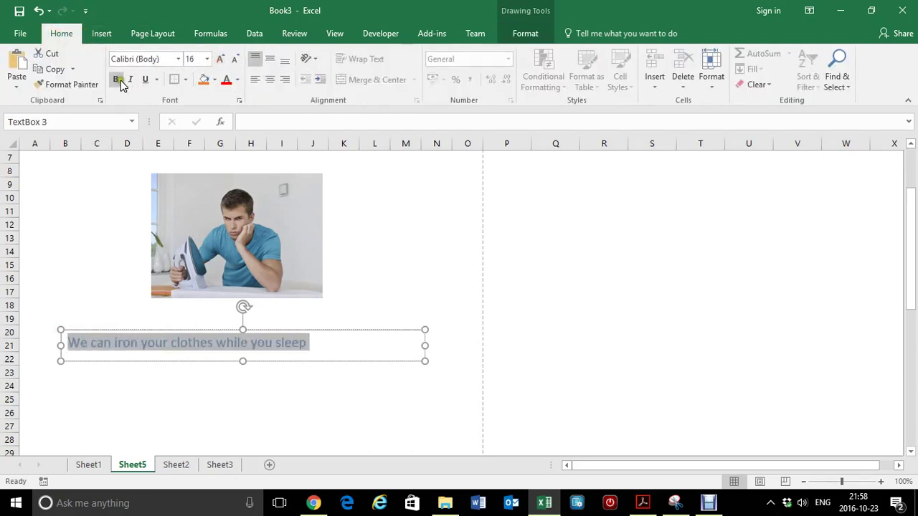
click(115, 79)
click(322, 373)
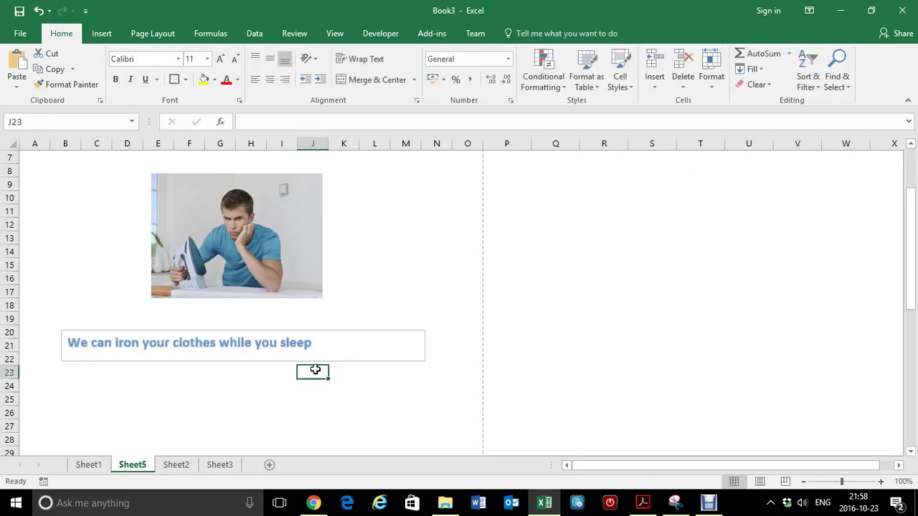
scroll(315, 369, down, 1)
click(316, 289)
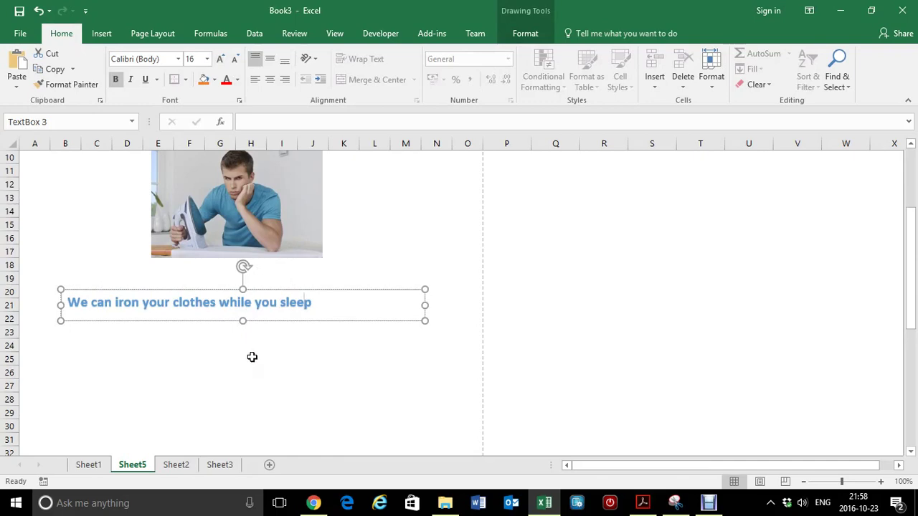
scroll(271, 348, up, 1)
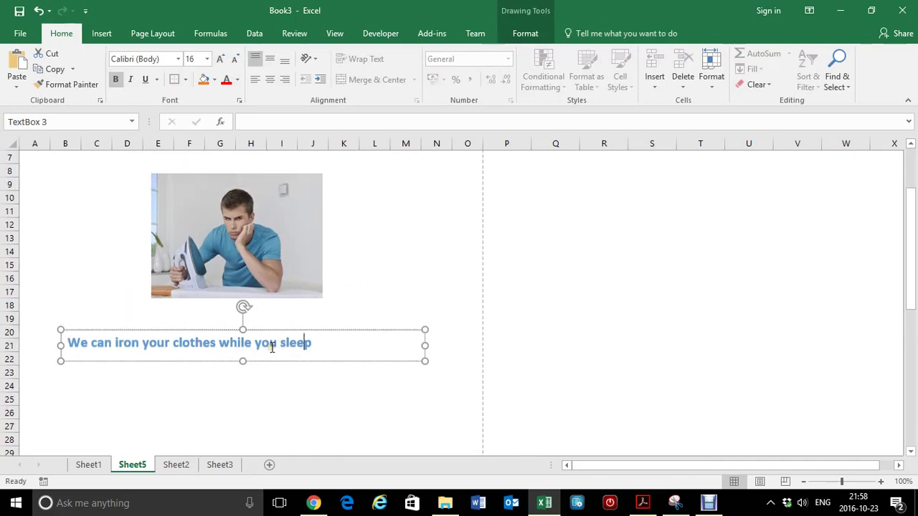
Step: Scroll through Sheet1's finished flyer from the headline down to the rotated tear-off strips
click(89, 465)
scroll(297, 274, up, 2)
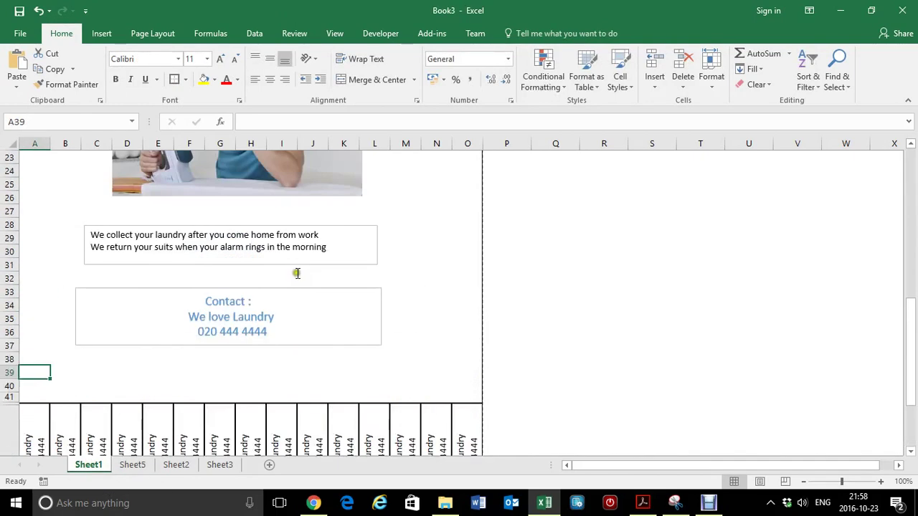
scroll(297, 273, up, 7)
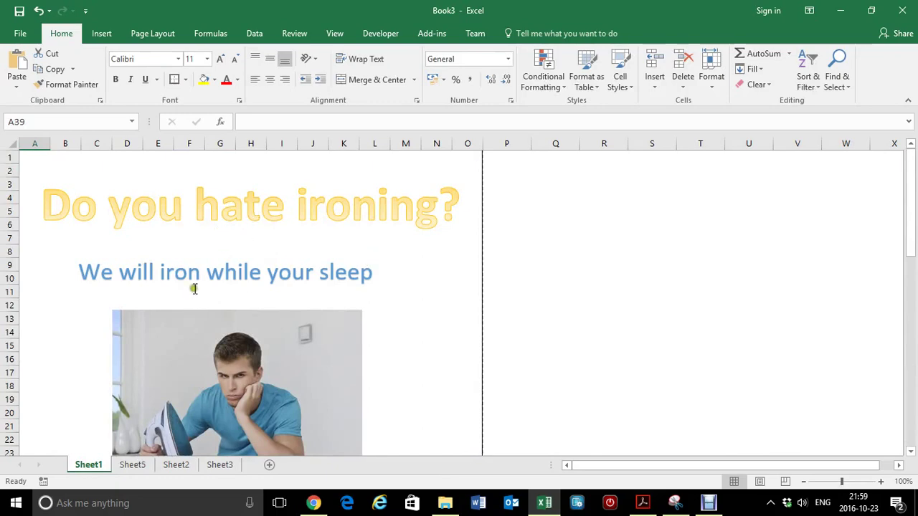
scroll(365, 314, down, 4)
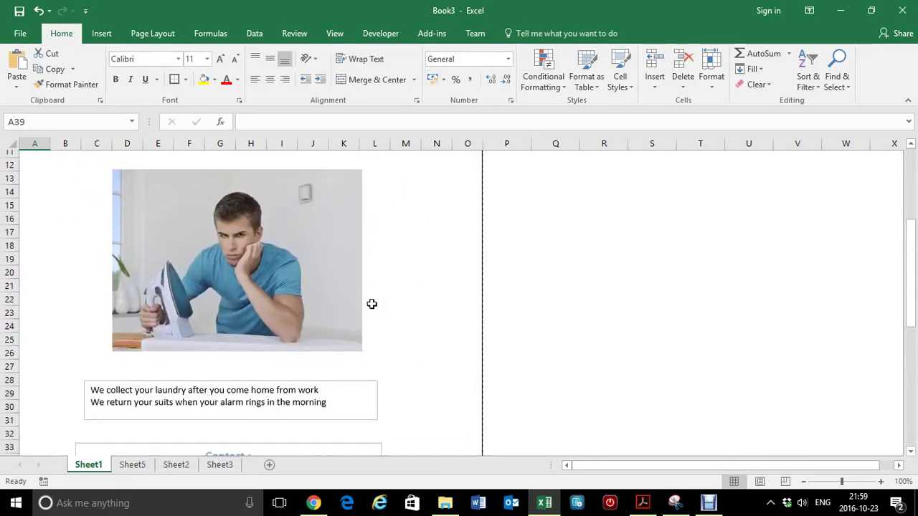
scroll(371, 304, down, 3)
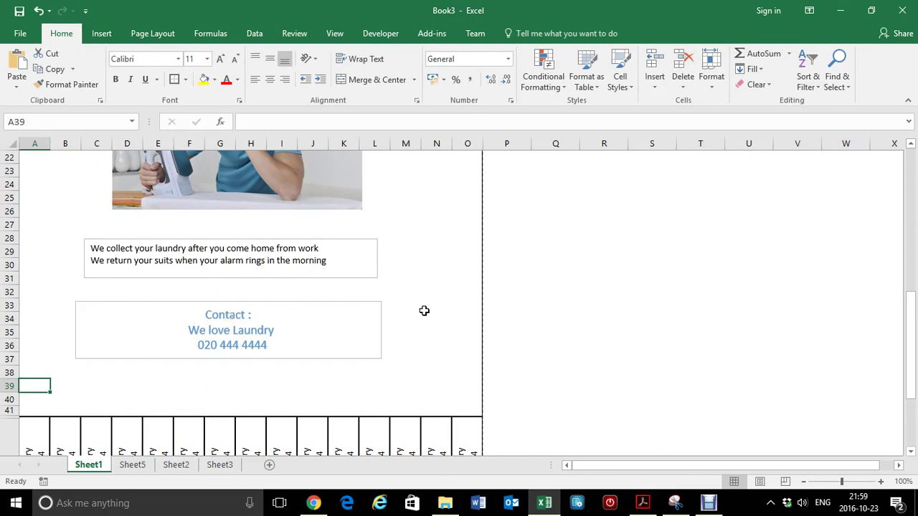
scroll(424, 311, down, 2)
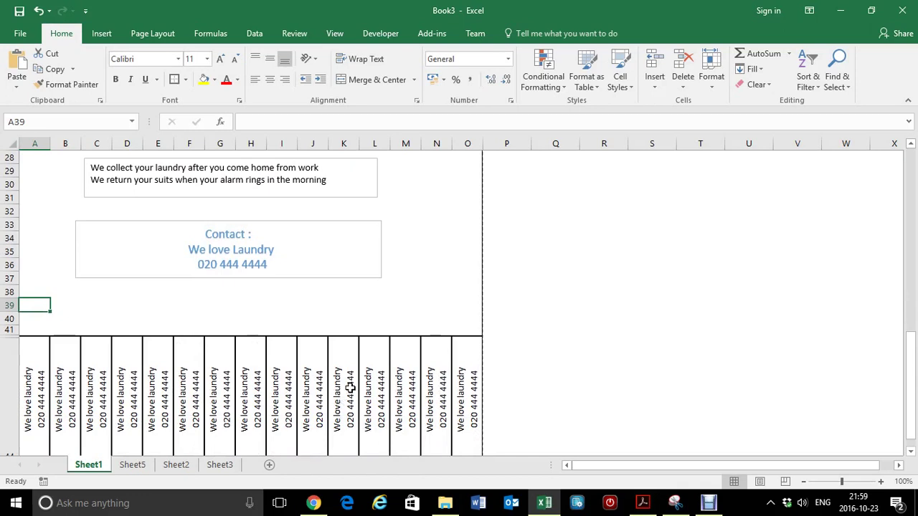
scroll(348, 386, down, 1)
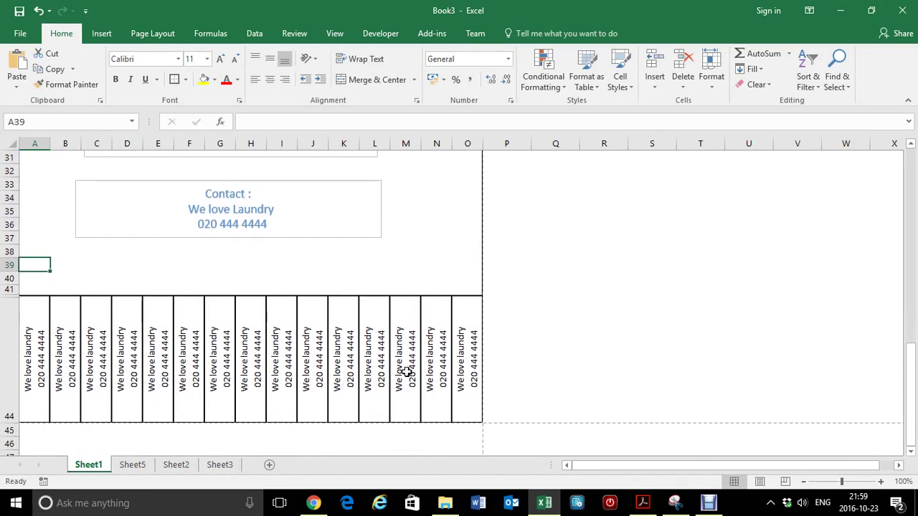
mouse_move(184, 467)
mouse_down()
mouse_move(159, 470)
mouse_move(175, 466)
mouse_up()
Step: Show Sheet3 with the photo of the printed flyer cut into tear-off strips
click(213, 465)
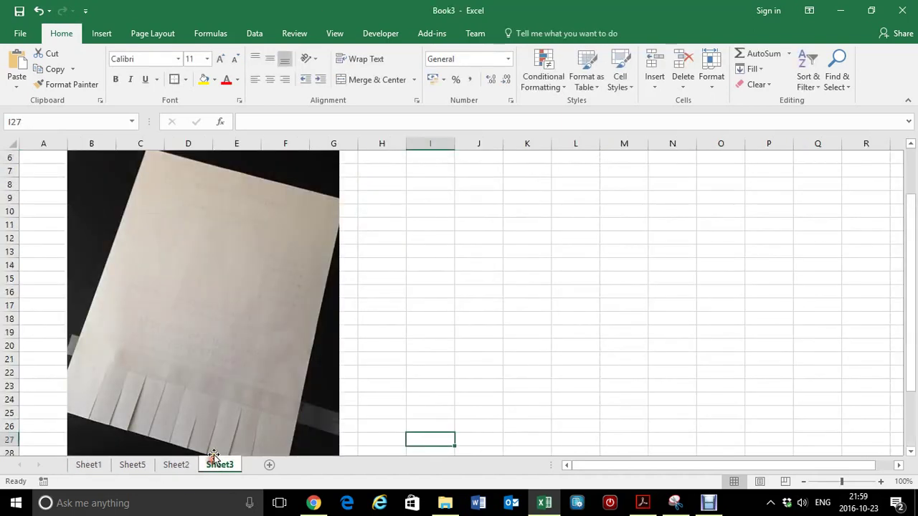